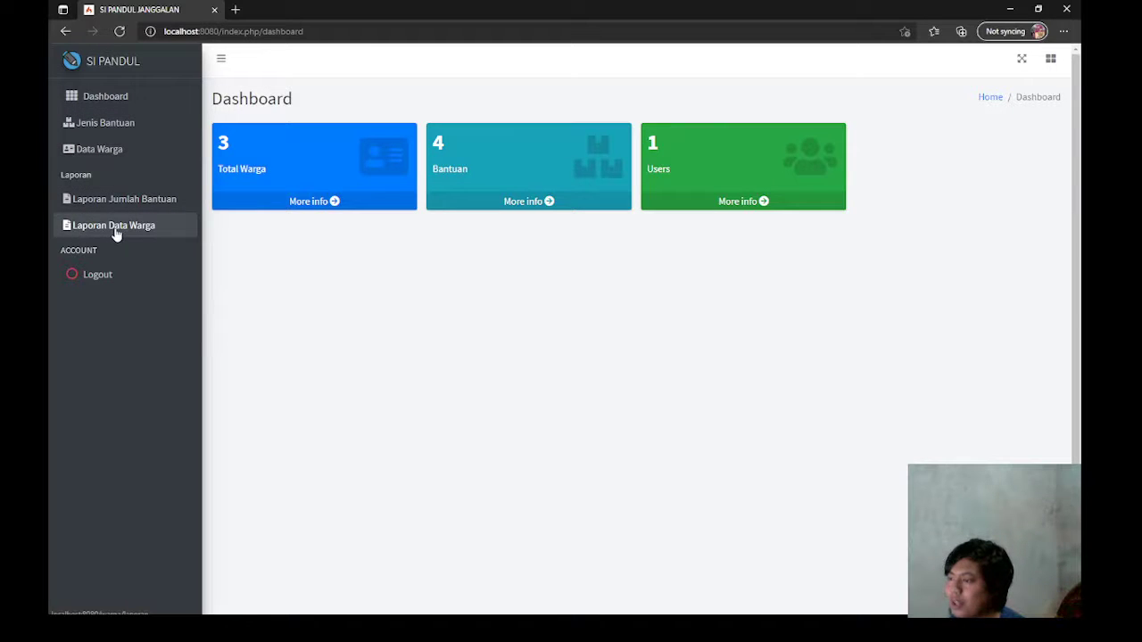
Step: Review the four Jenis Bantuan aid types, then view the Data Warga citizen list
left_click(115, 131)
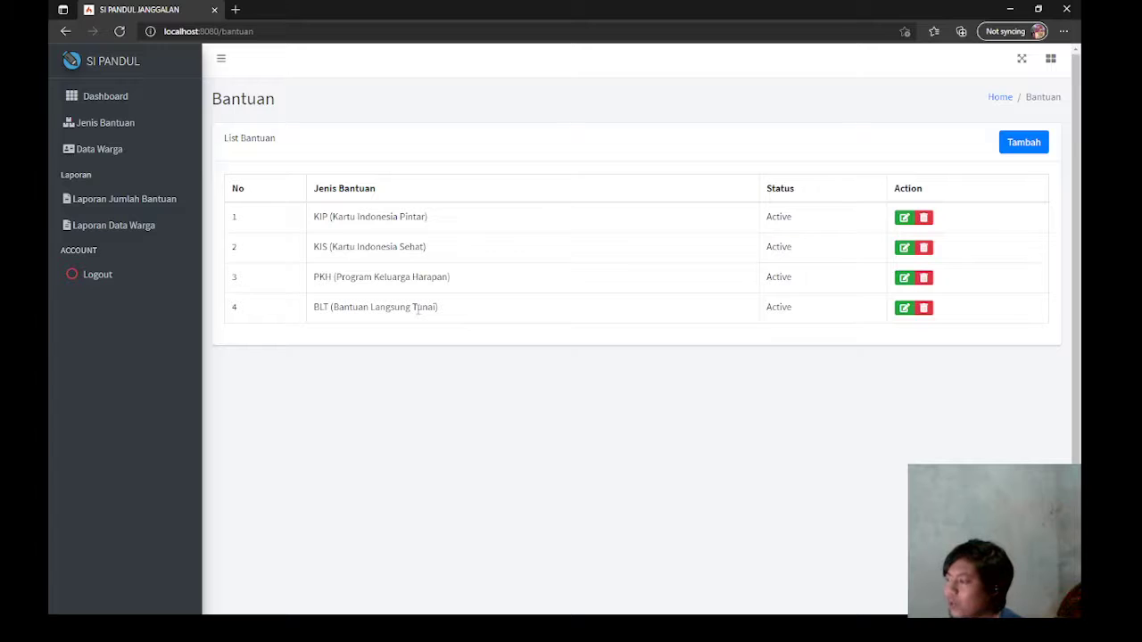
left_click(120, 154)
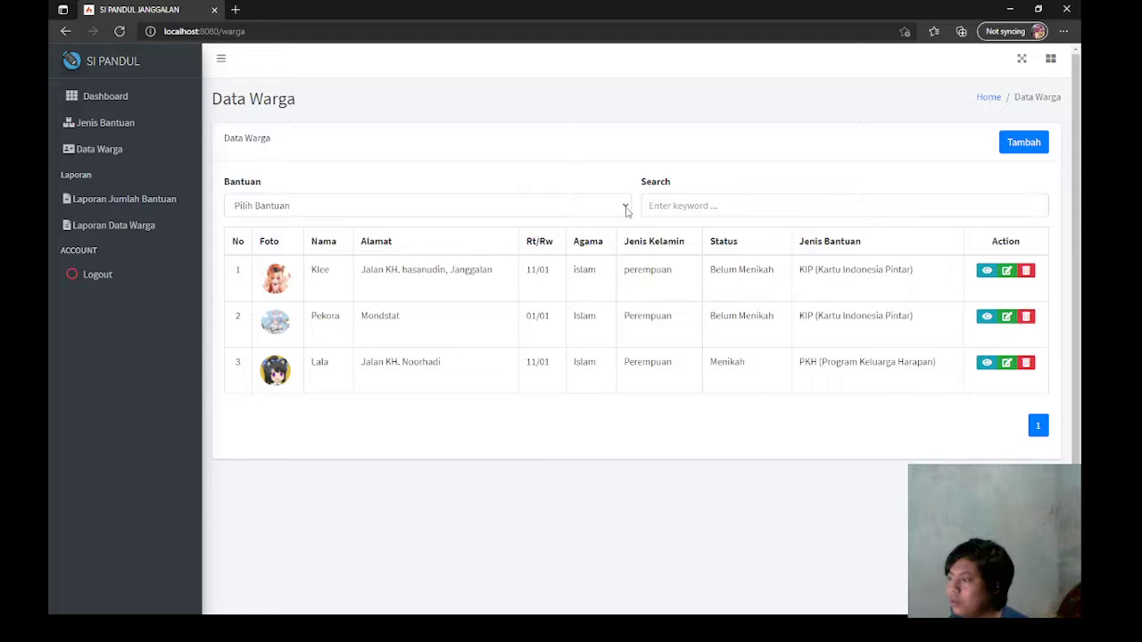
Step: Filter the citizen list by aid type, trying KIS before settling on KIP (Kartu Indonesia Pintar)
left_click(524, 211)
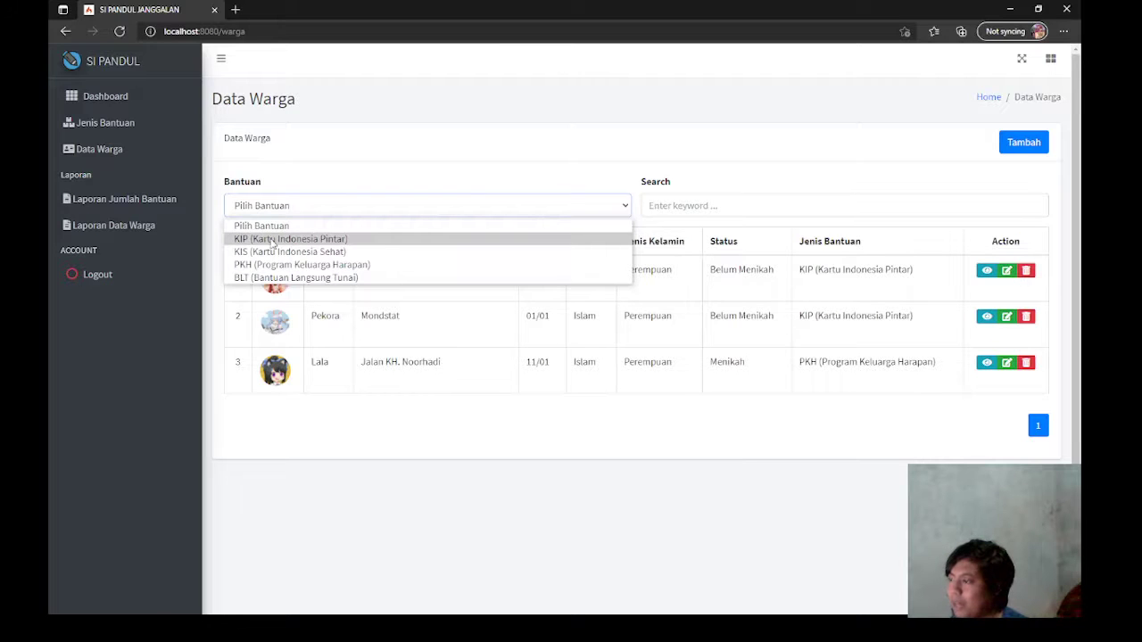
left_click(410, 184)
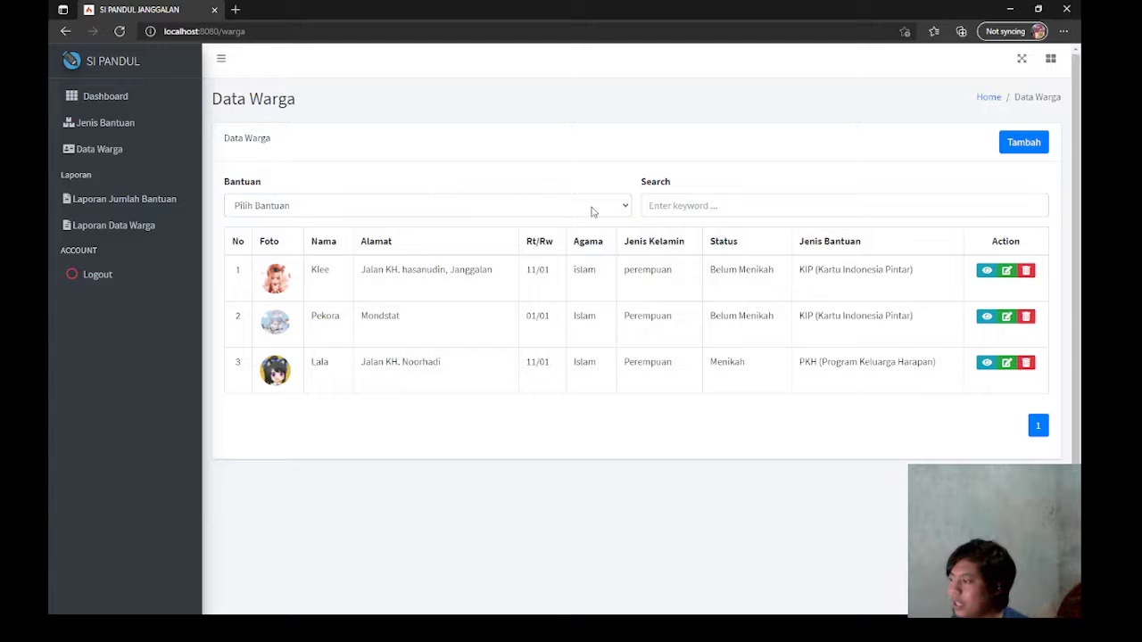
left_click(593, 212)
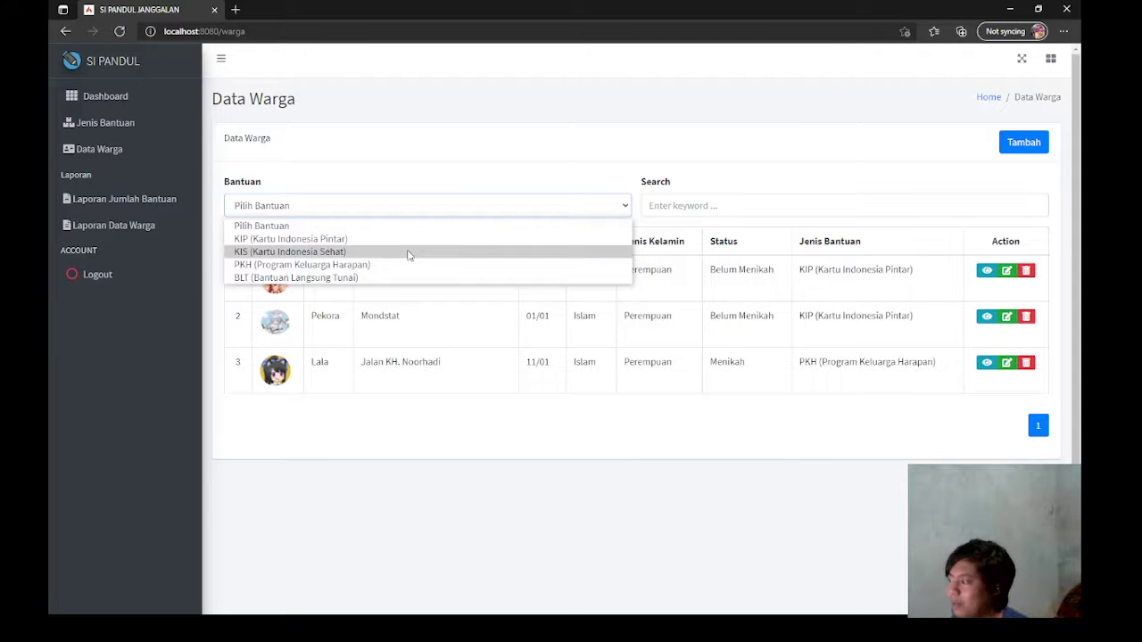
left_click(330, 252)
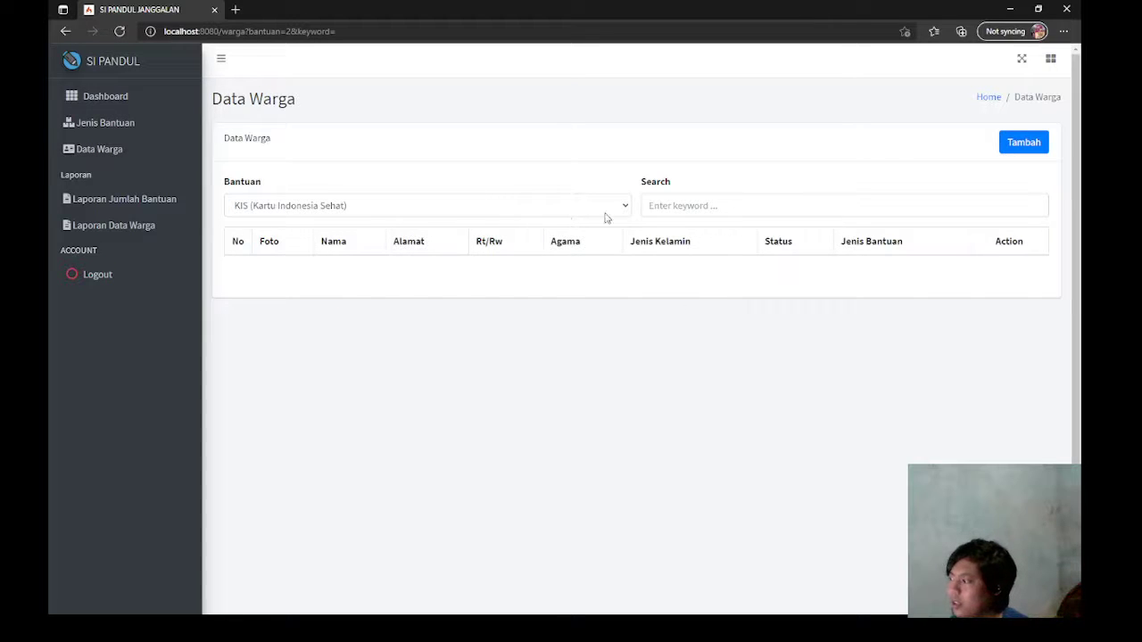
left_click(552, 216)
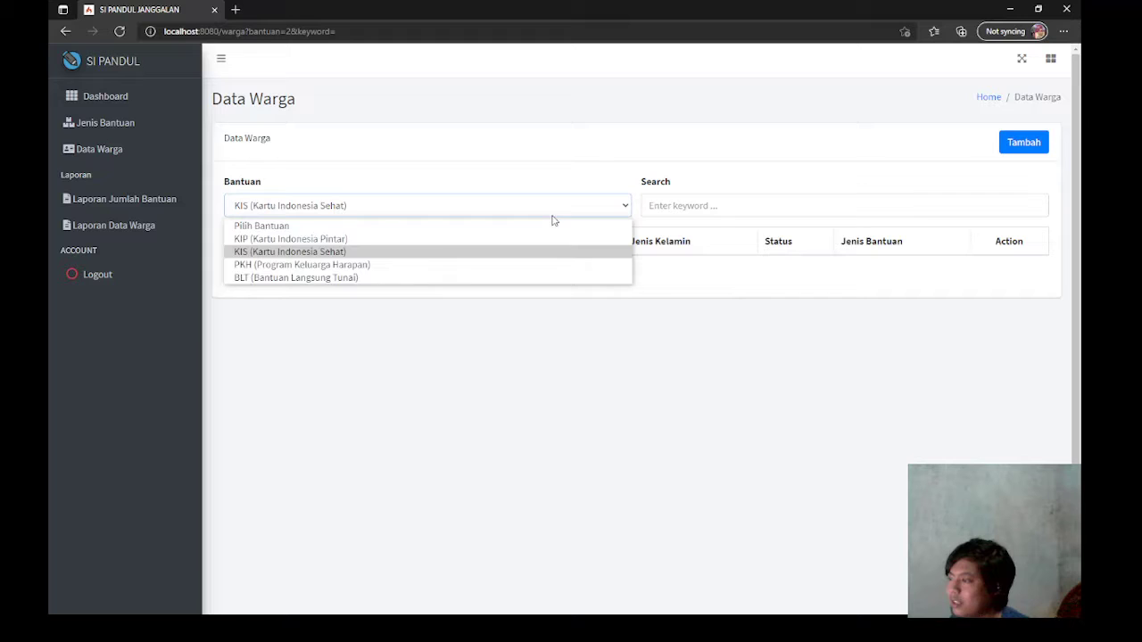
left_click(420, 245)
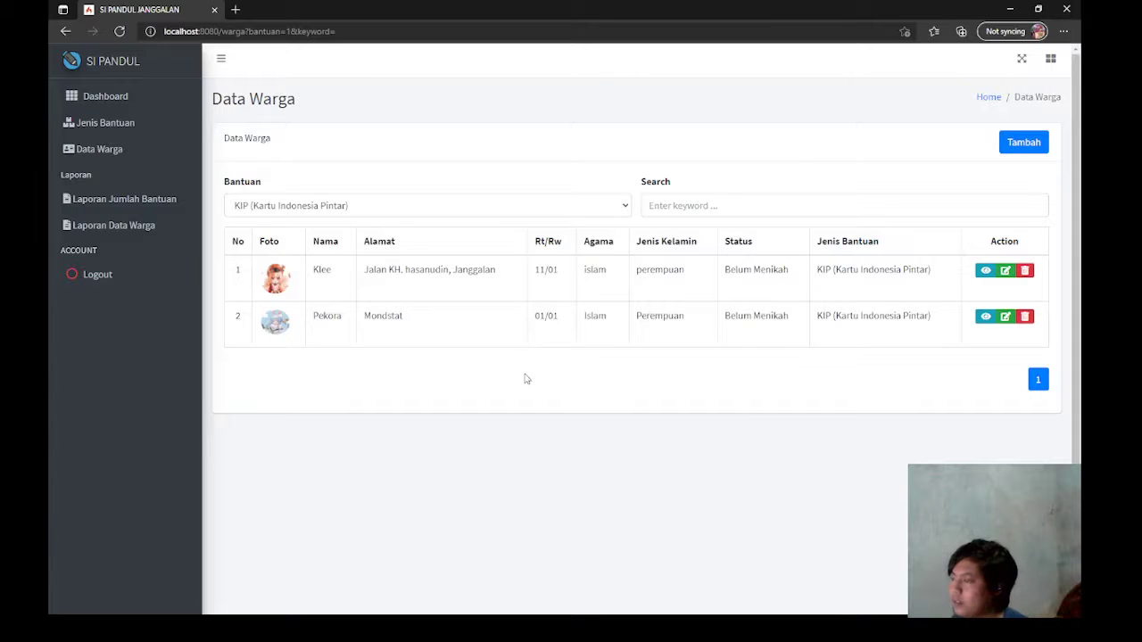
Step: Start a new citizen record with Tambah and decline the page translation offer
left_click(1018, 149)
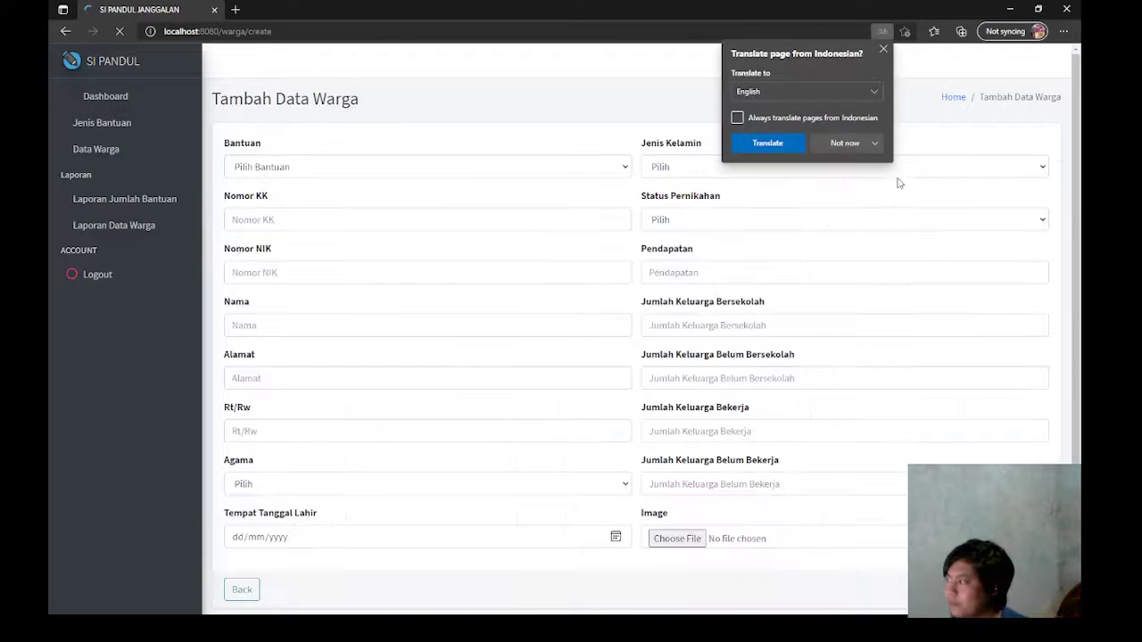
left_click(873, 143)
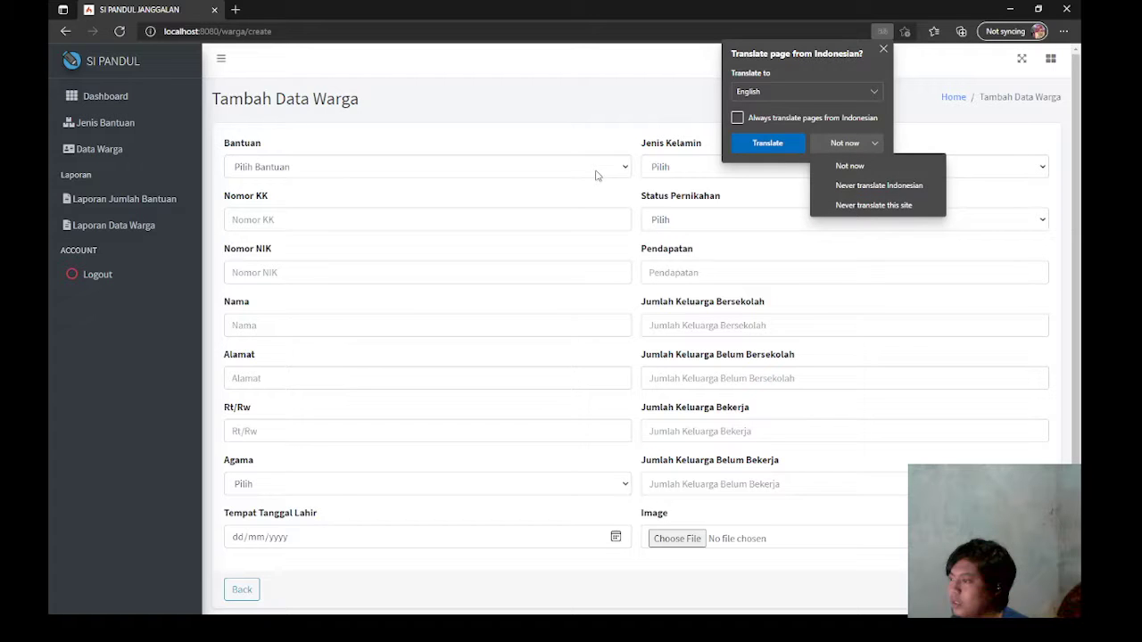
left_click(859, 172)
left_click(390, 175)
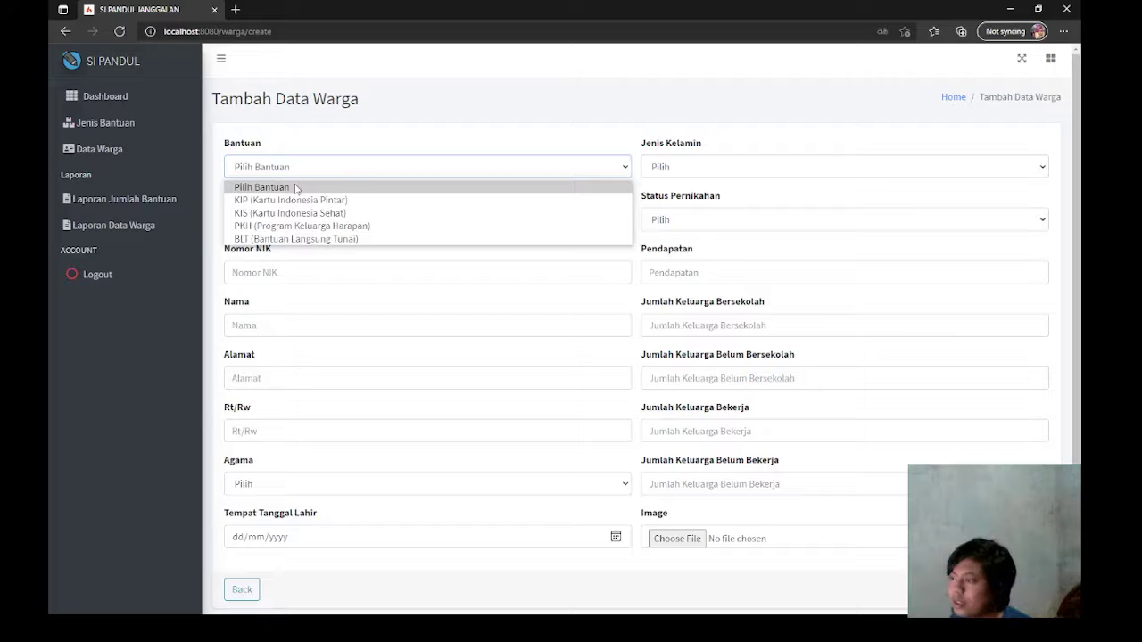
Step: Set aid type PKH and enter the family card number, NIK and the citizen's name
left_click(322, 227)
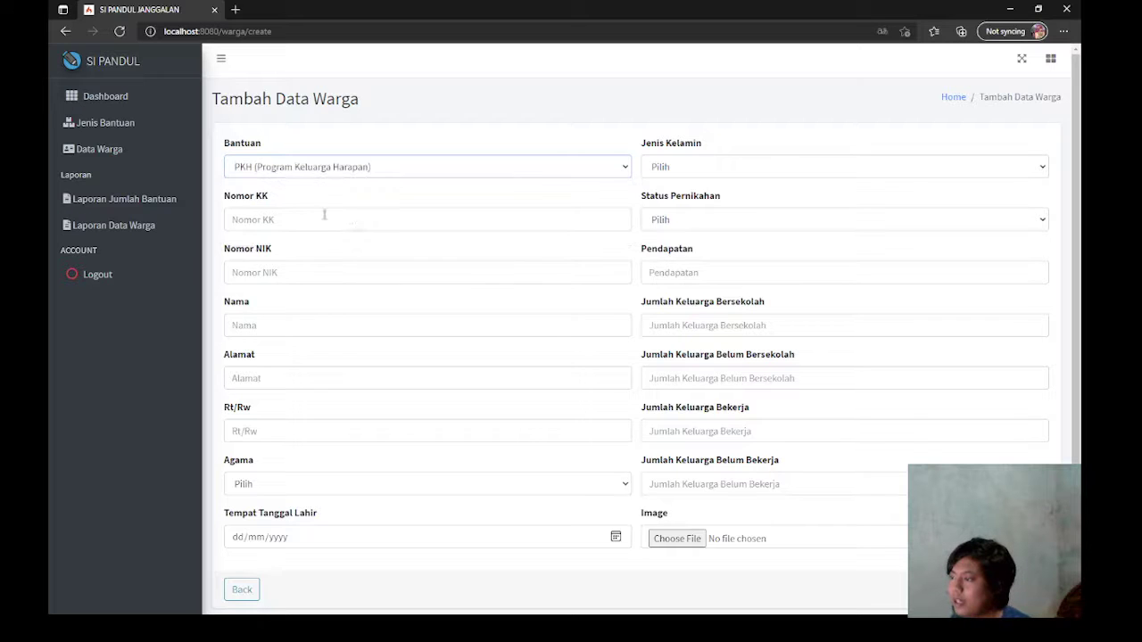
left_click(289, 218)
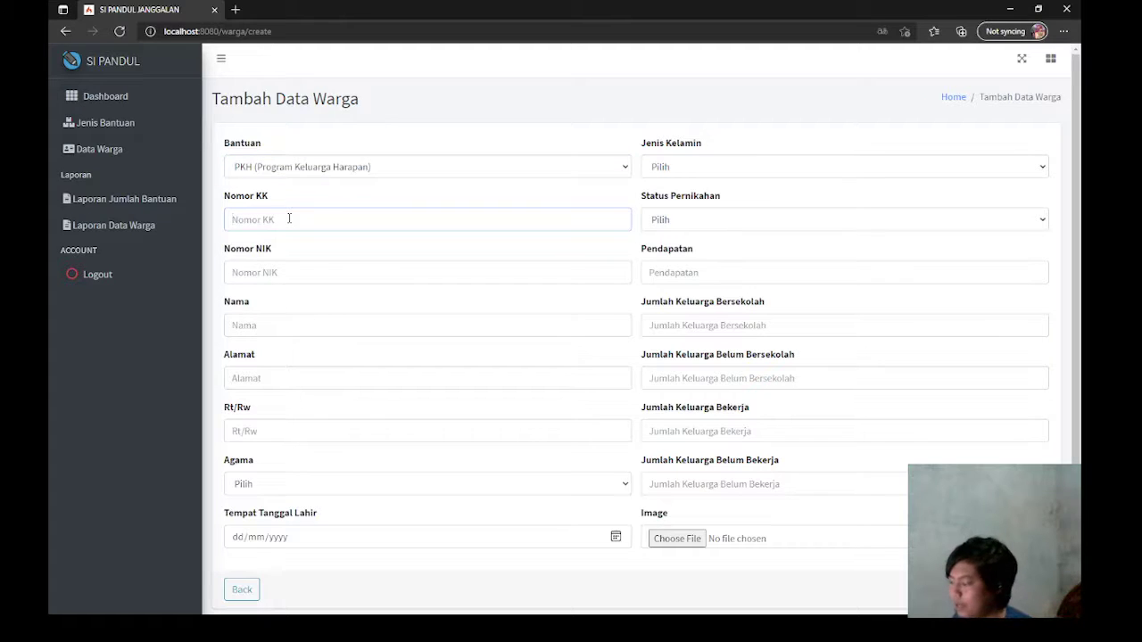
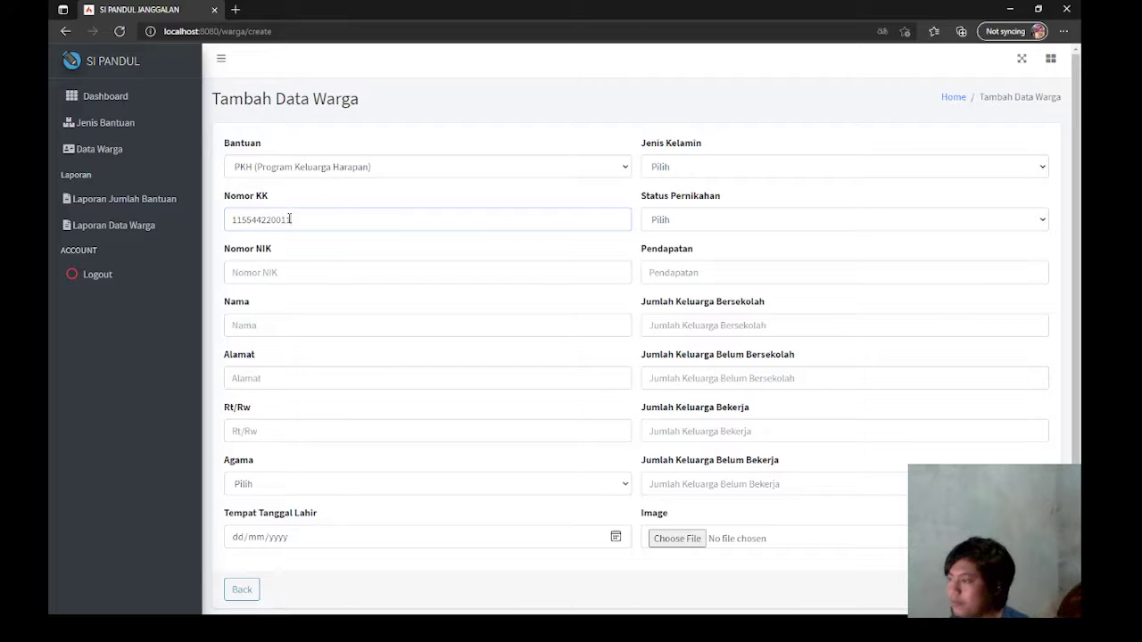
left_click(272, 278)
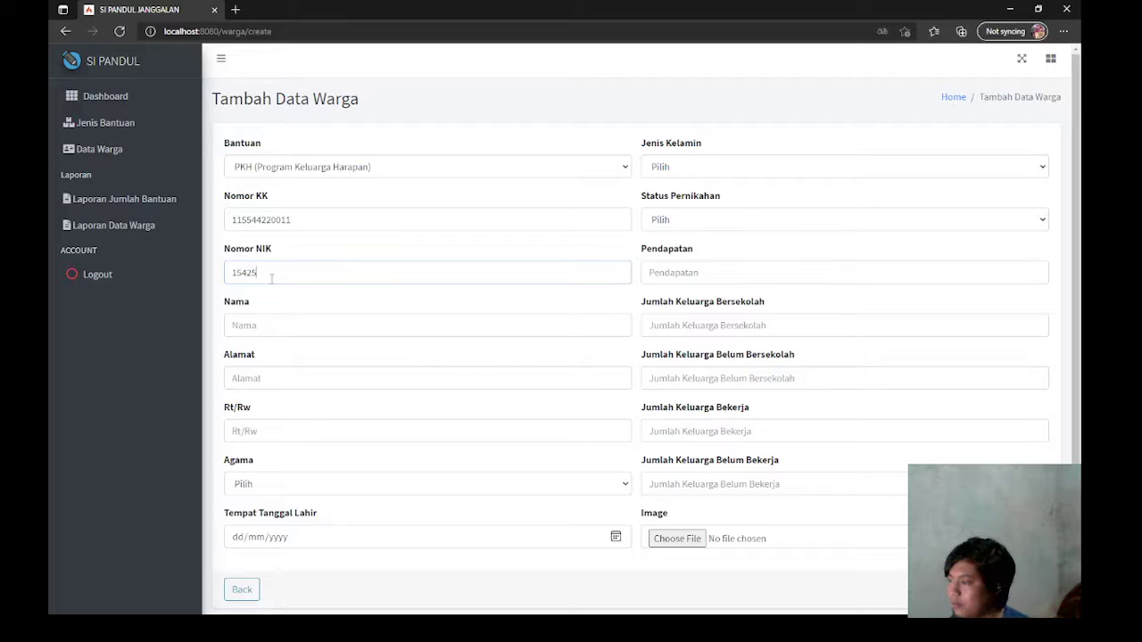
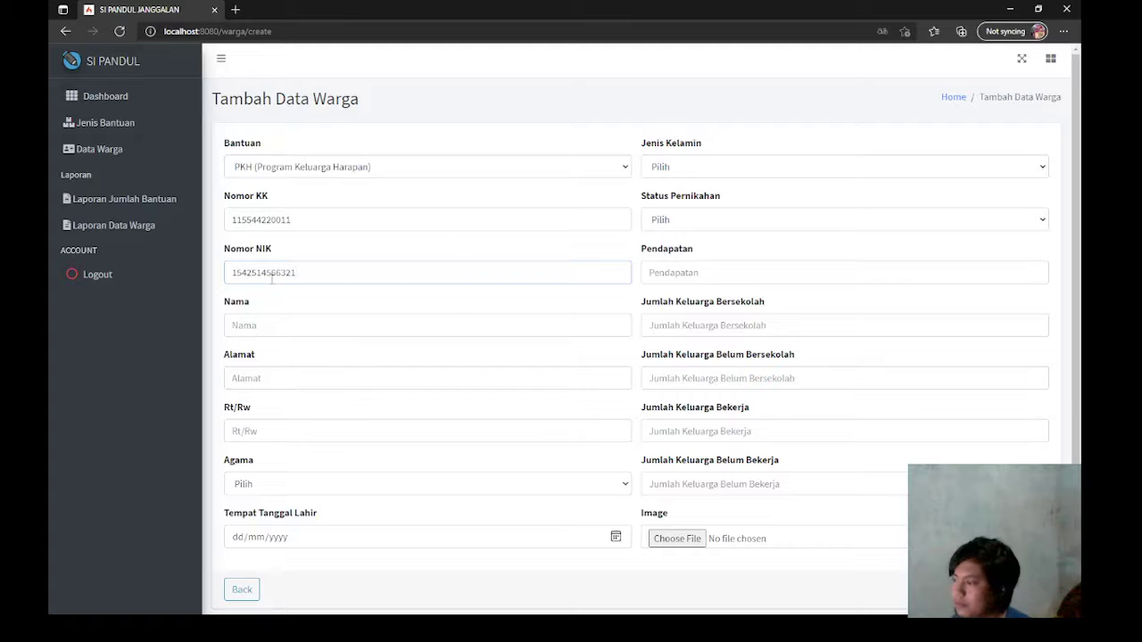
left_click(328, 215)
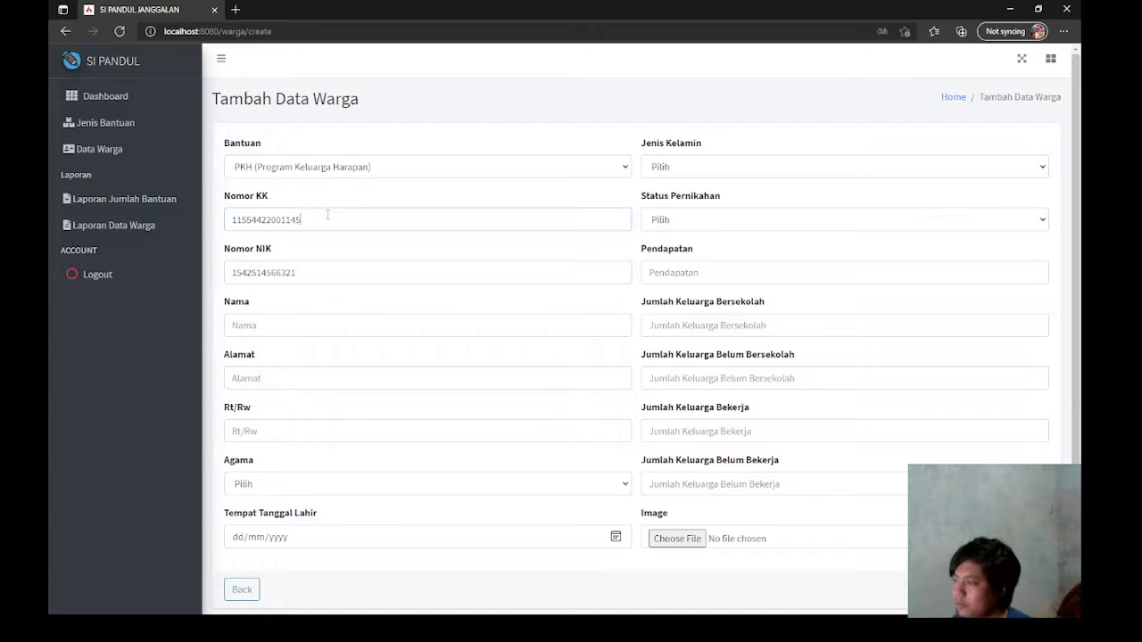
left_click(329, 268)
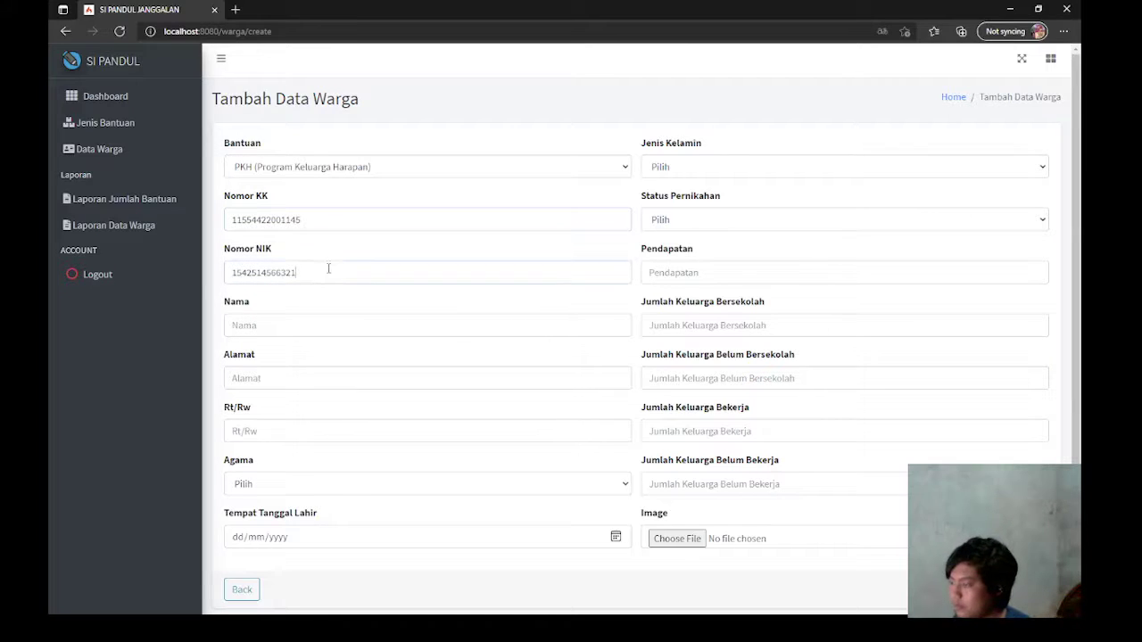
left_click(300, 329)
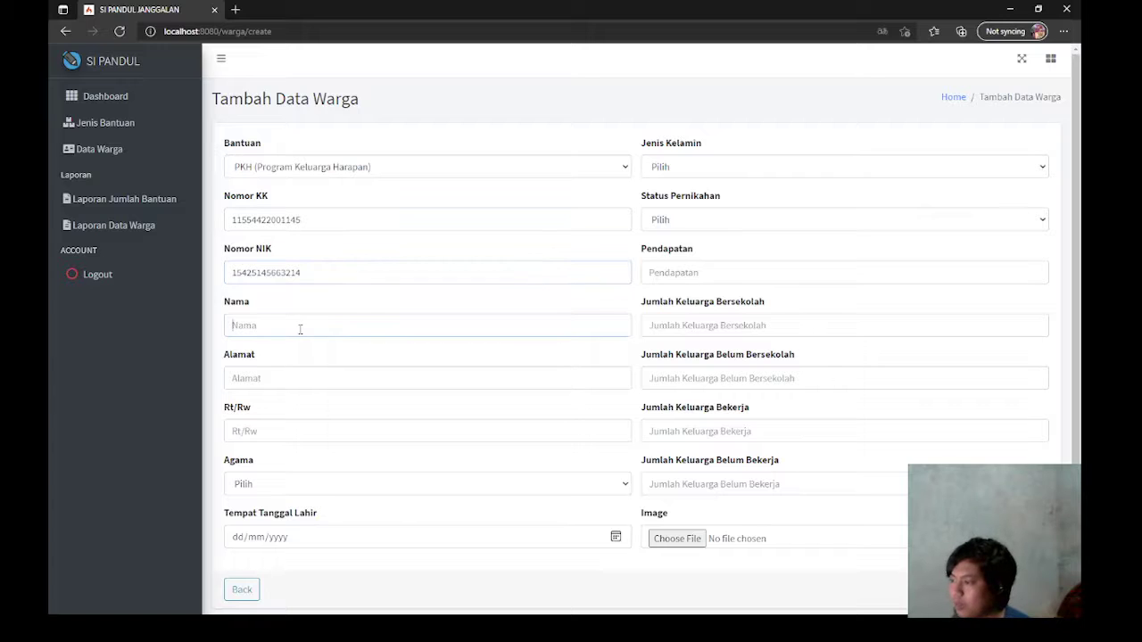
type("Arisa")
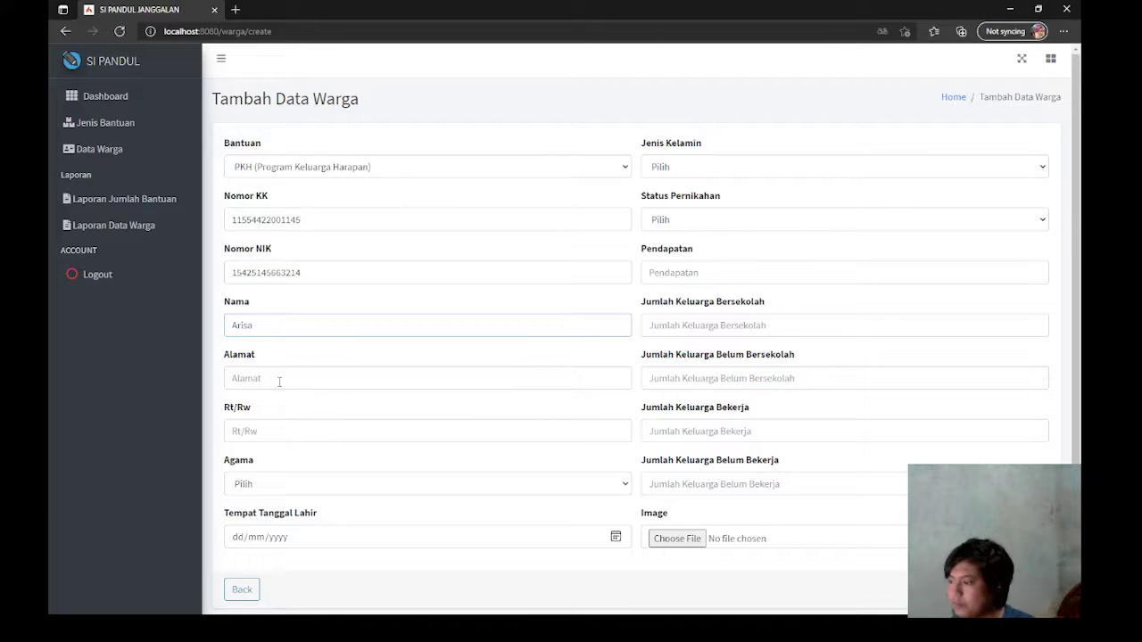
Step: Enter the citizen's address, Rt/Rw 04/06 and religion Islam
left_click(279, 382)
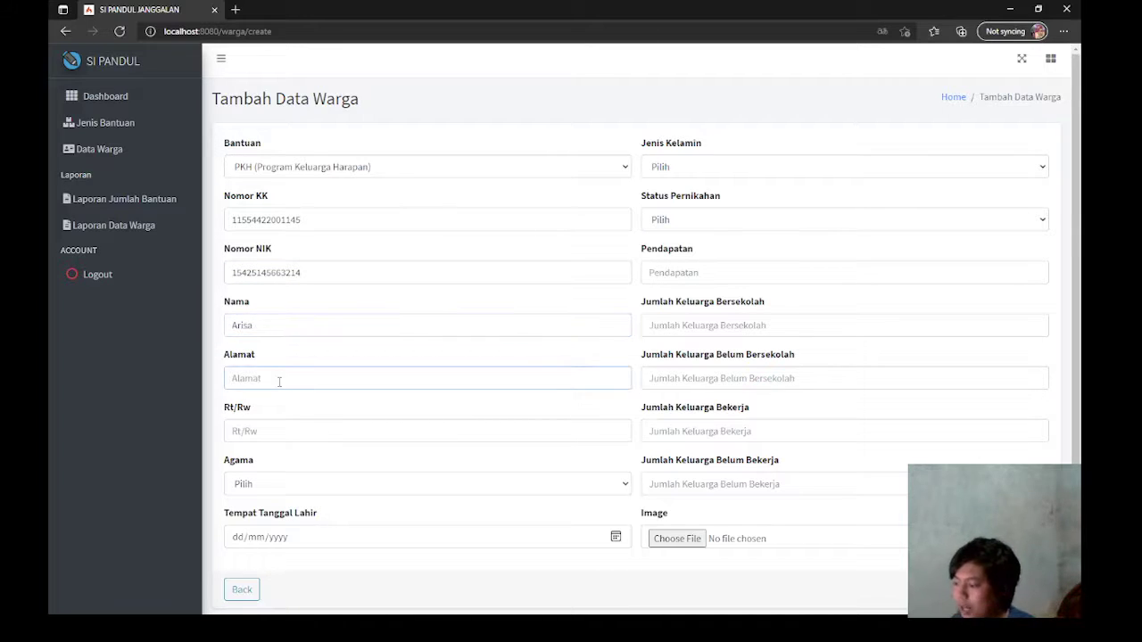
type("jala")
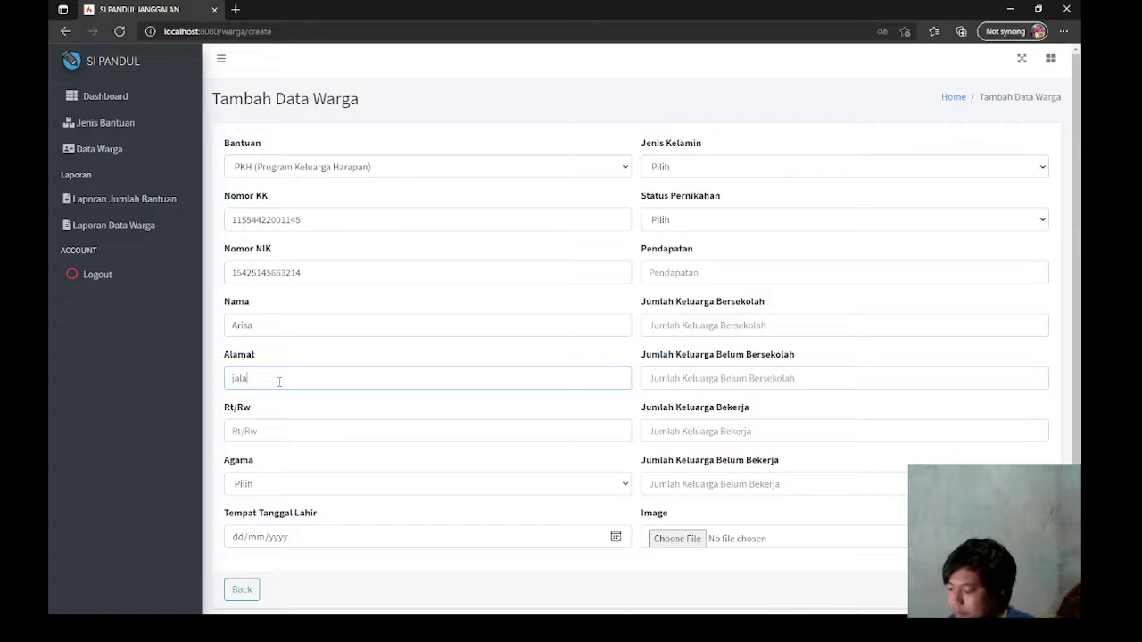
type("n k")
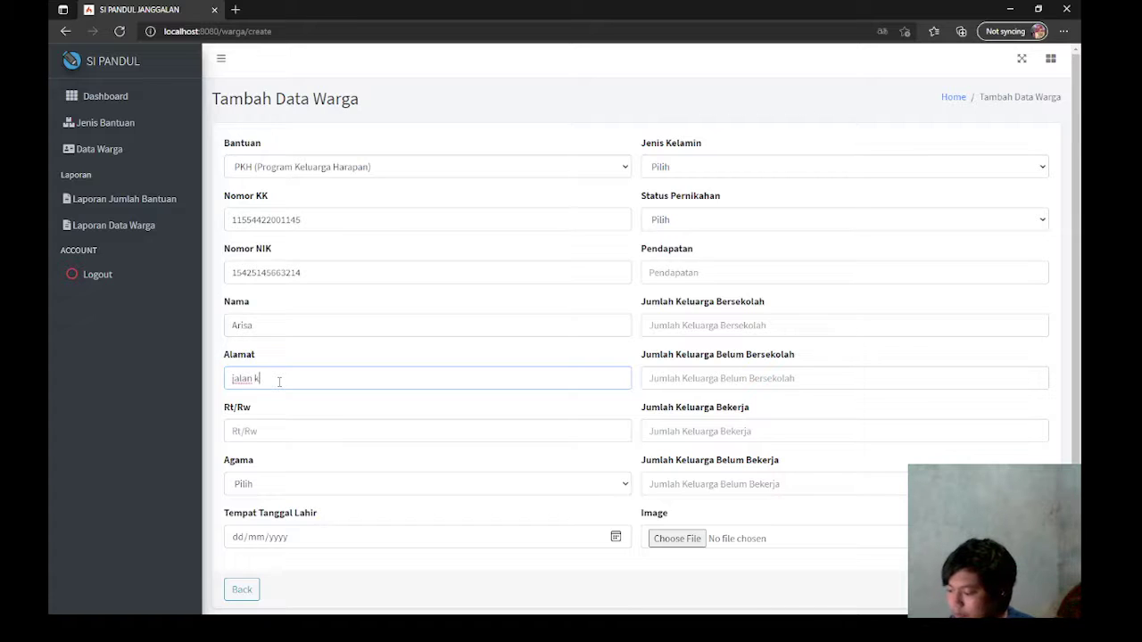
type("uduskod")
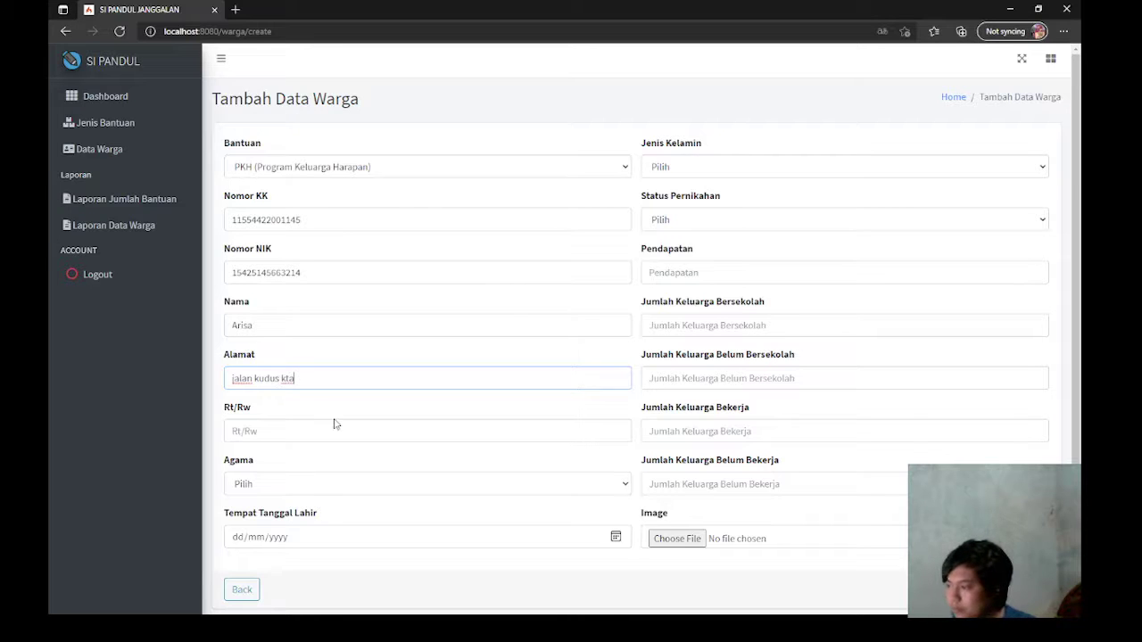
left_click(287, 382)
type("o")
left_click(262, 429)
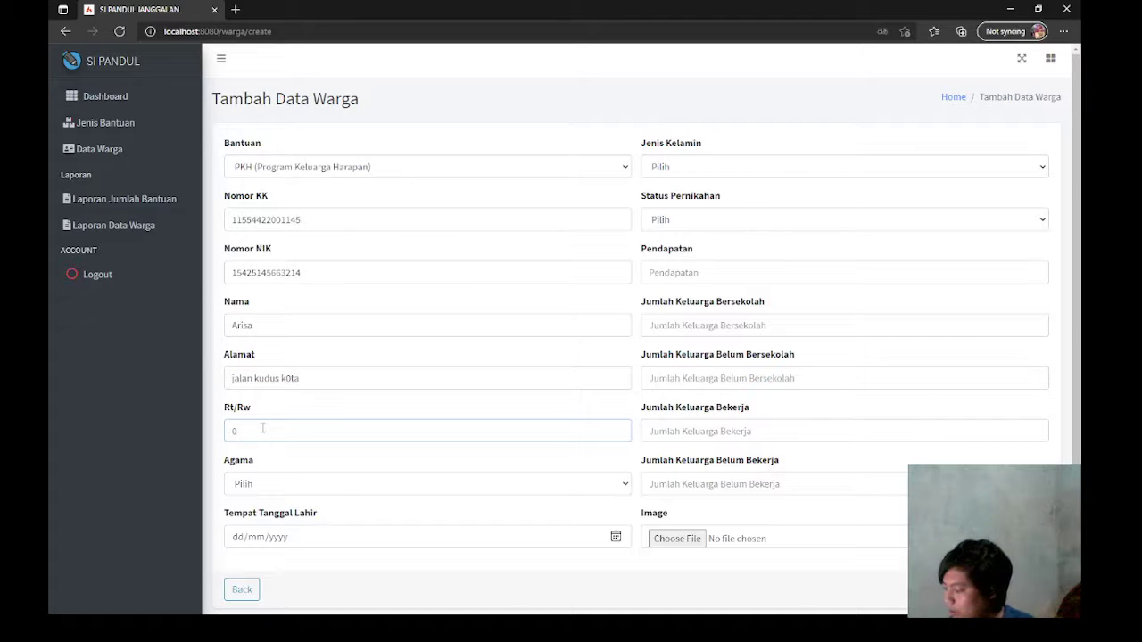
type("4/06")
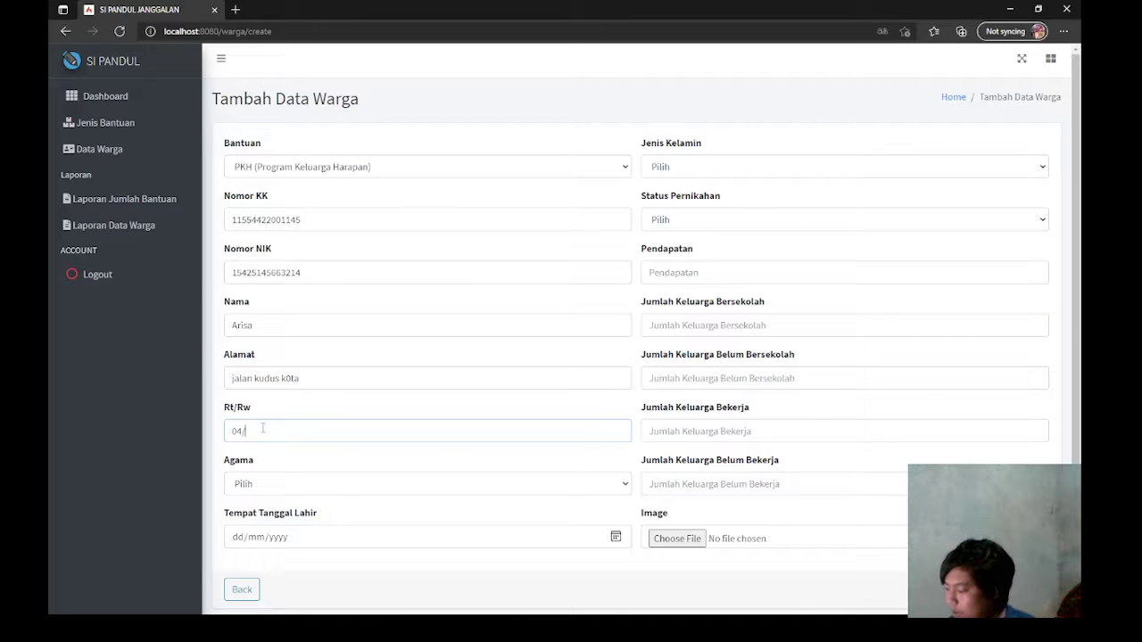
left_click(273, 480)
left_click(275, 524)
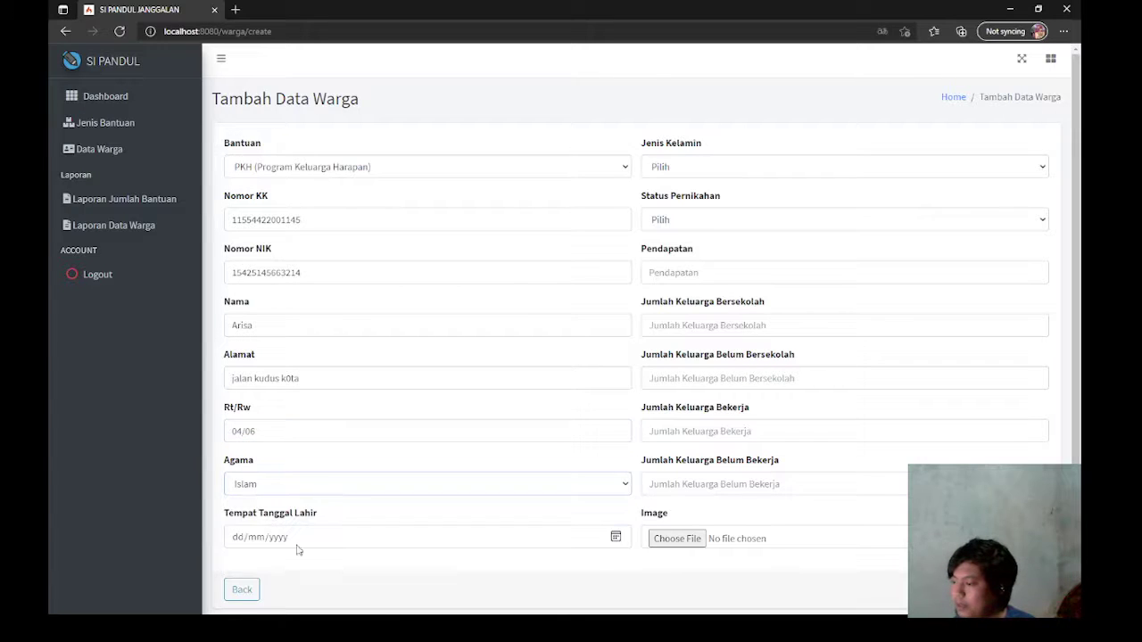
Step: Step the birth date calendar back month by month from May 2021
left_click(616, 537)
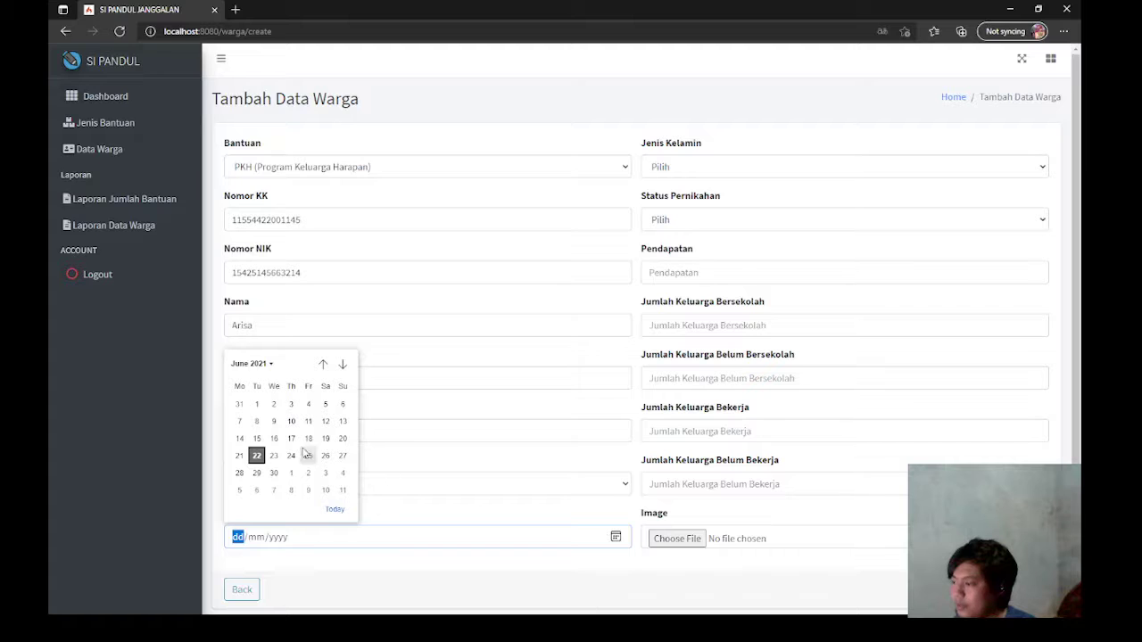
left_click(291, 456)
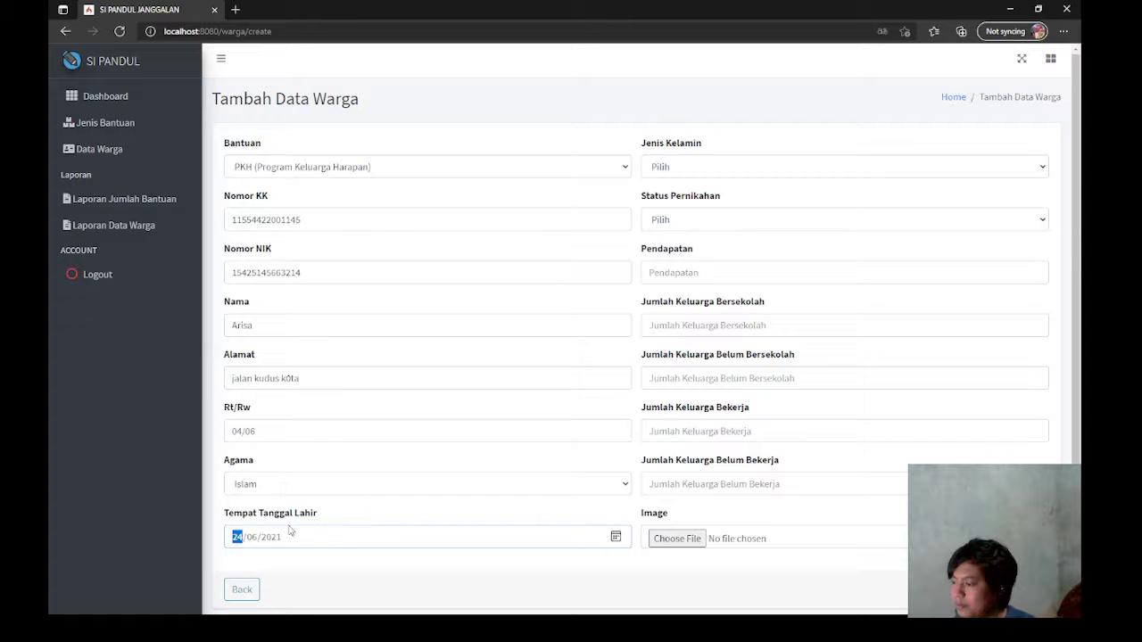
left_click(616, 538)
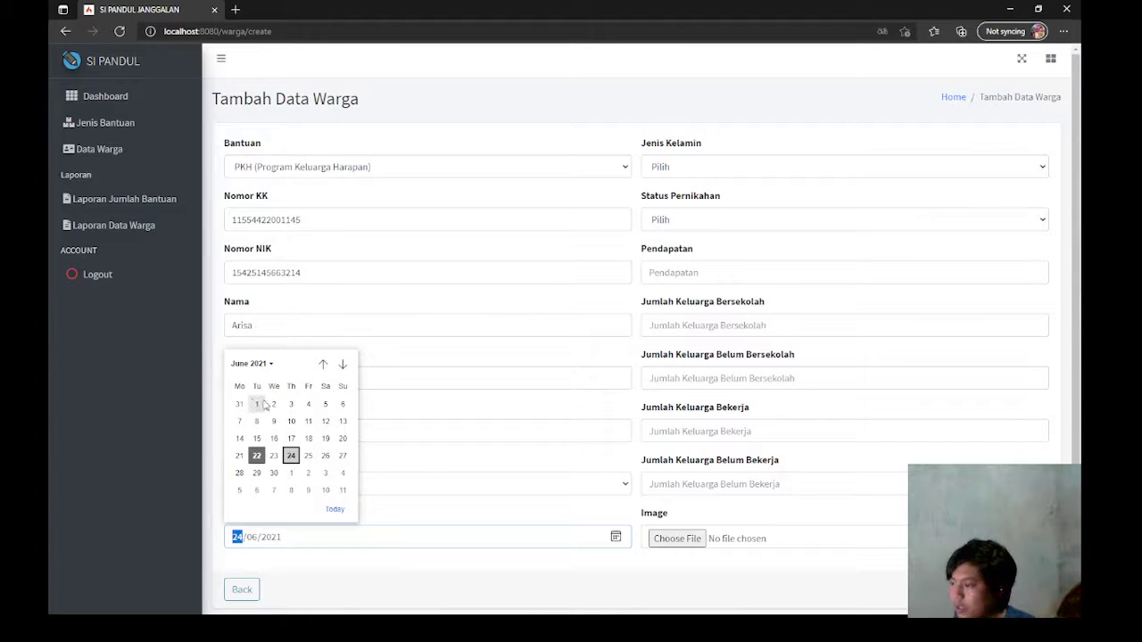
left_click(323, 365)
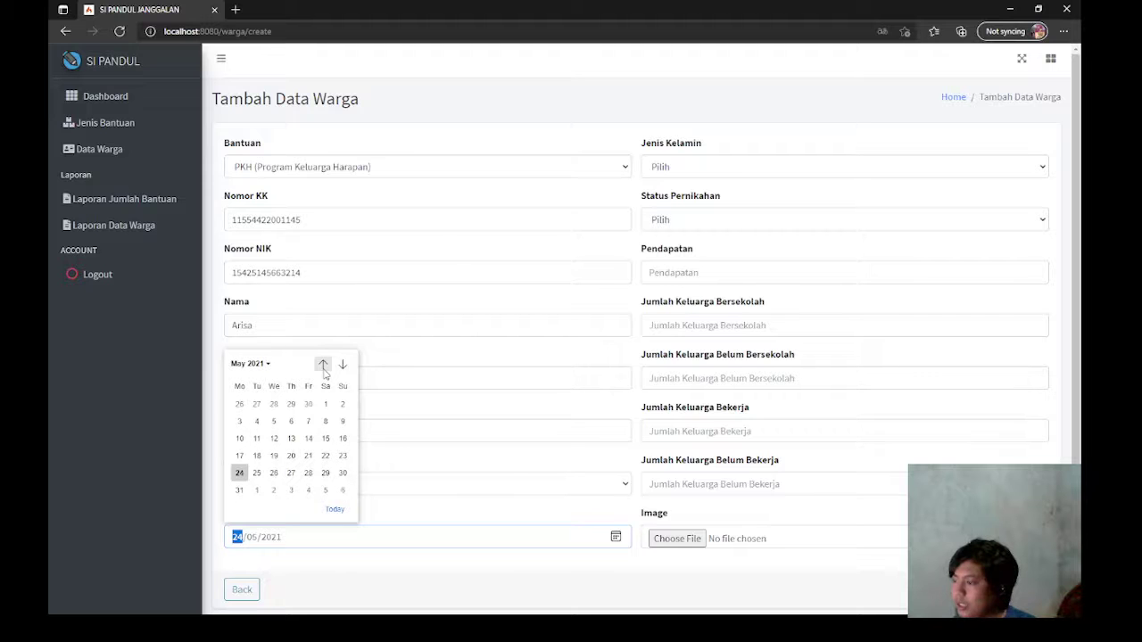
left_click(323, 365)
left_click(323, 365)
left_click(323, 365)
left_click(323, 365)
left_click(323, 365)
left_click(323, 365)
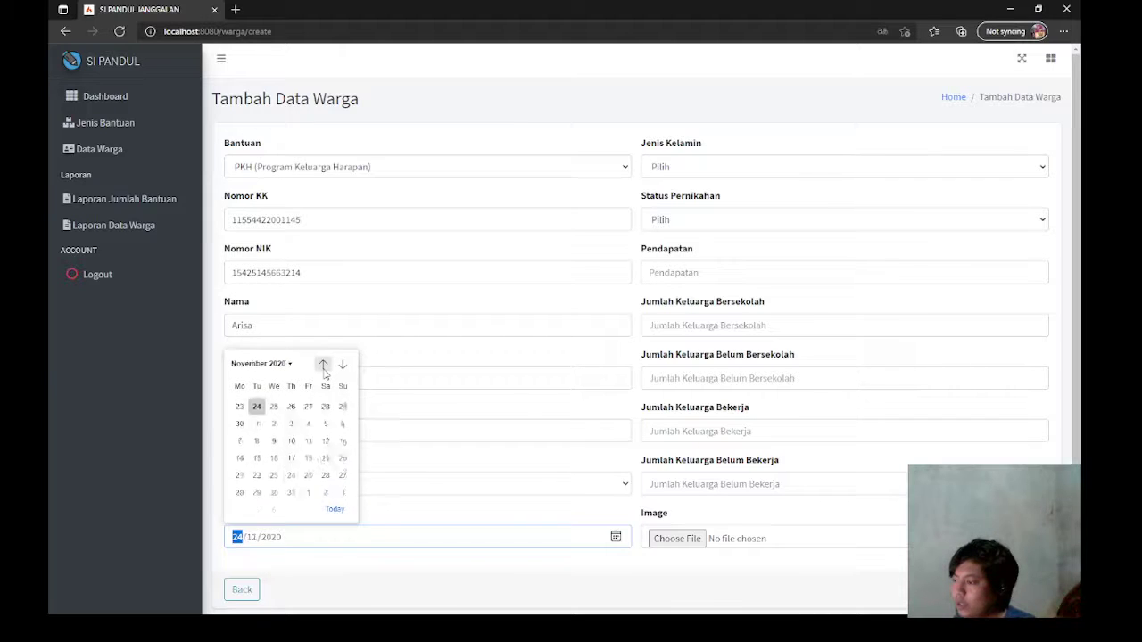
left_click(323, 365)
left_click(323, 365)
left_click(323, 364)
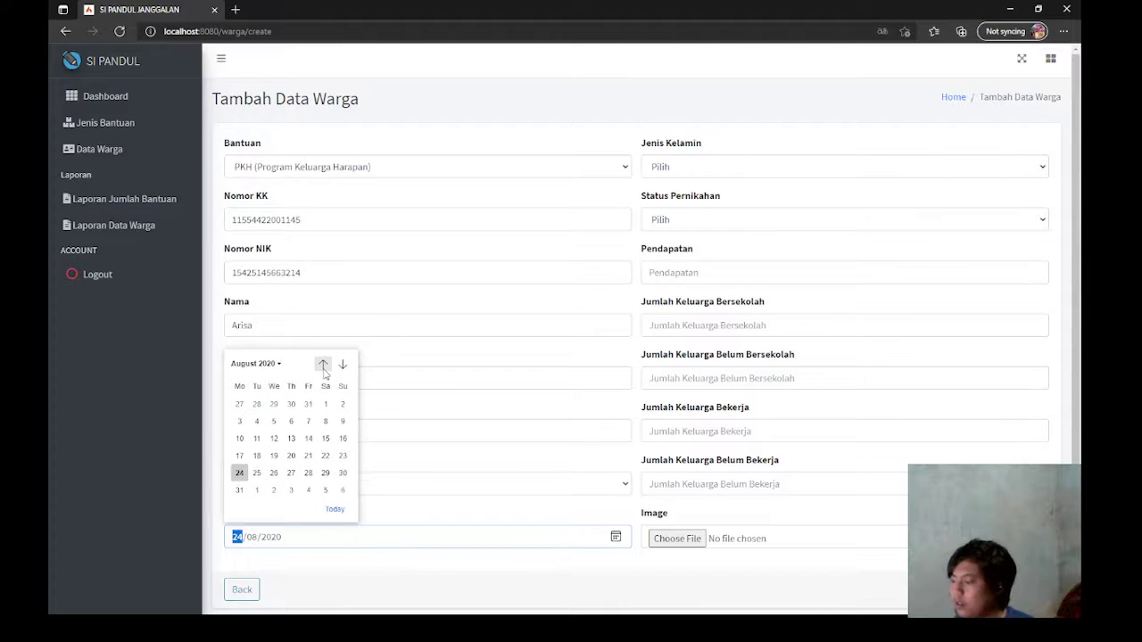
left_click(323, 365)
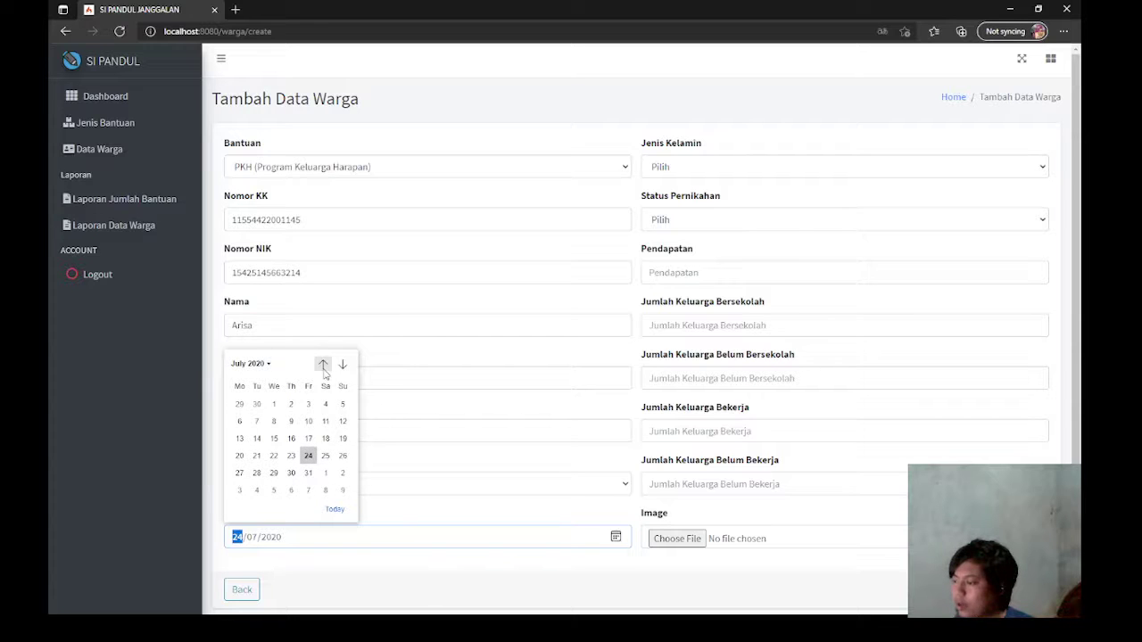
Step: Set the birth date to 25 November 1999 using the calendar's year overview
left_click(323, 365)
left_click(323, 365)
left_click(323, 365)
left_click(323, 365)
left_click(268, 364)
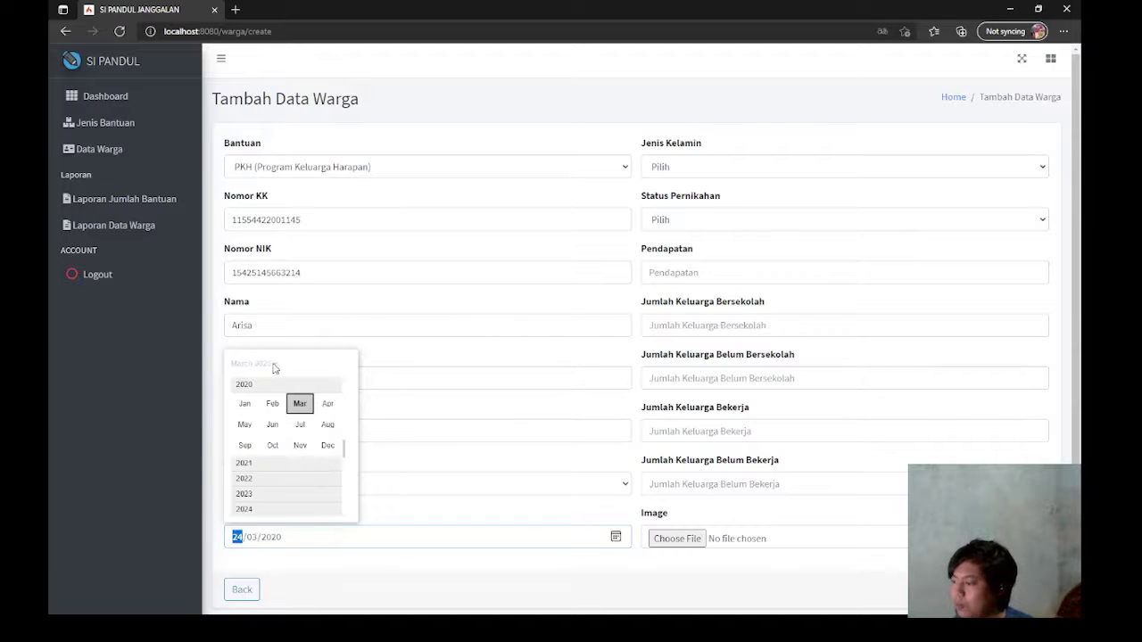
scroll(276, 411, "up", 3)
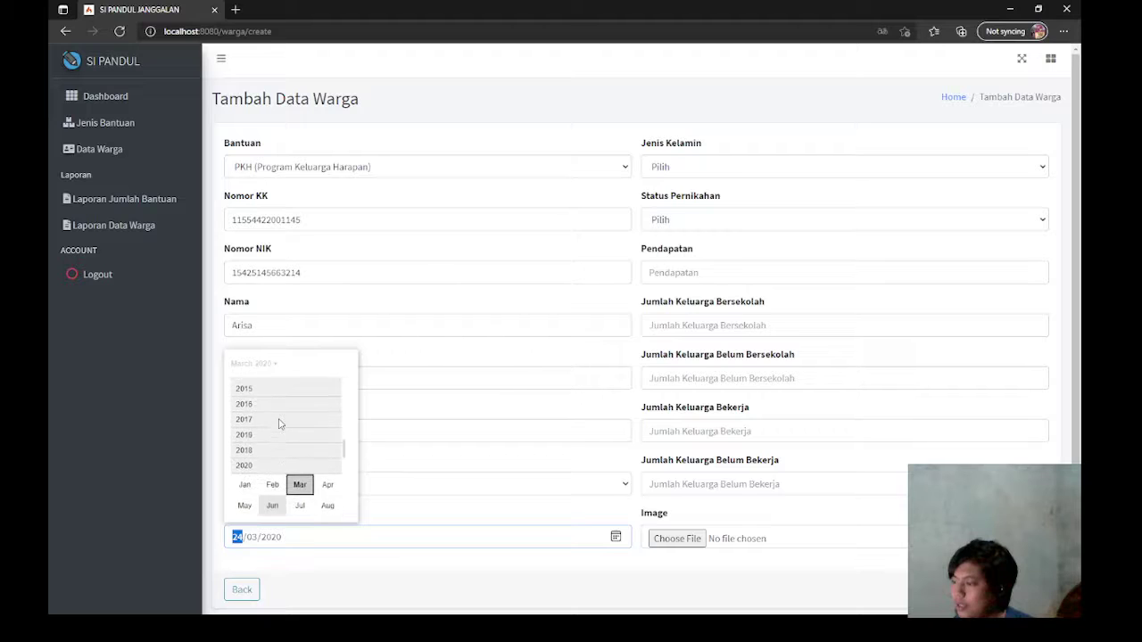
scroll(278, 424, "up", 5)
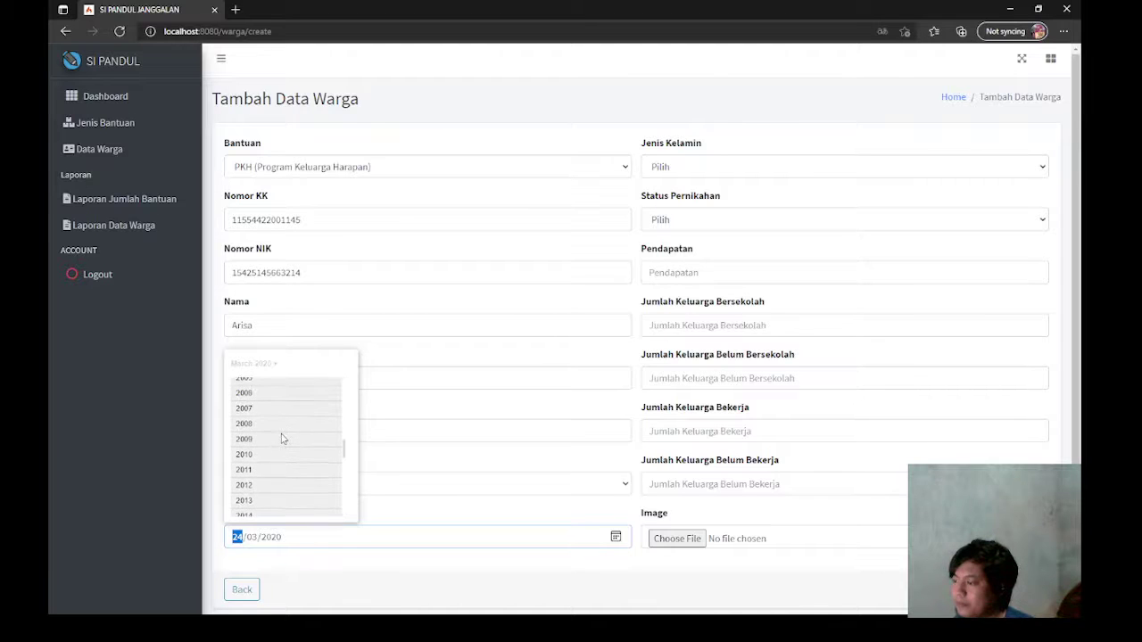
scroll(282, 439, "up", 4)
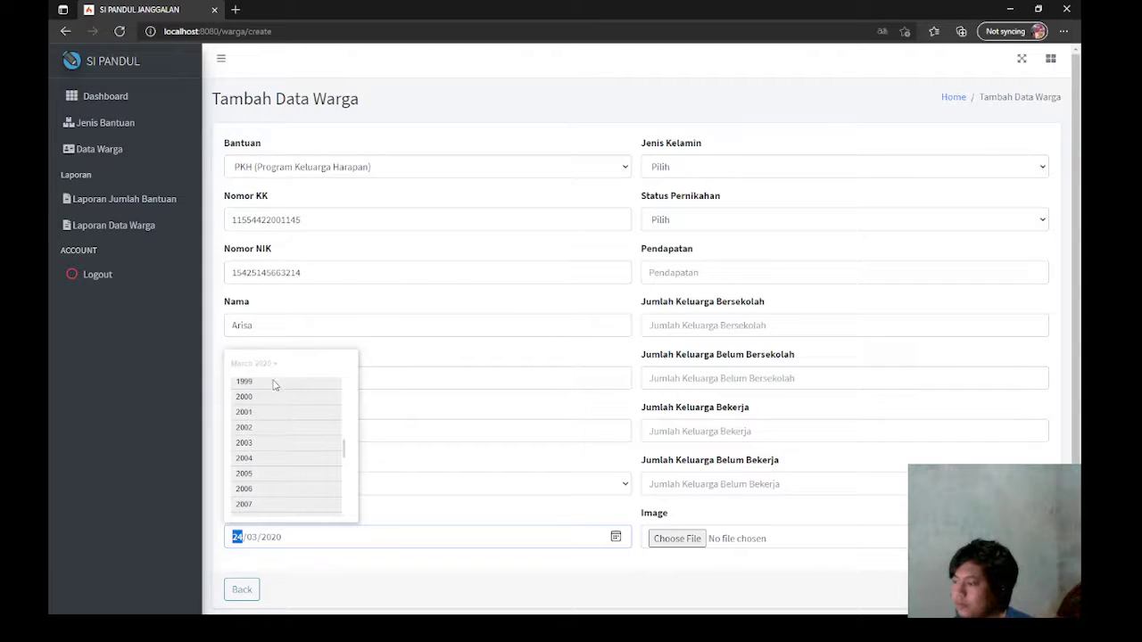
left_click(275, 385)
left_click(297, 445)
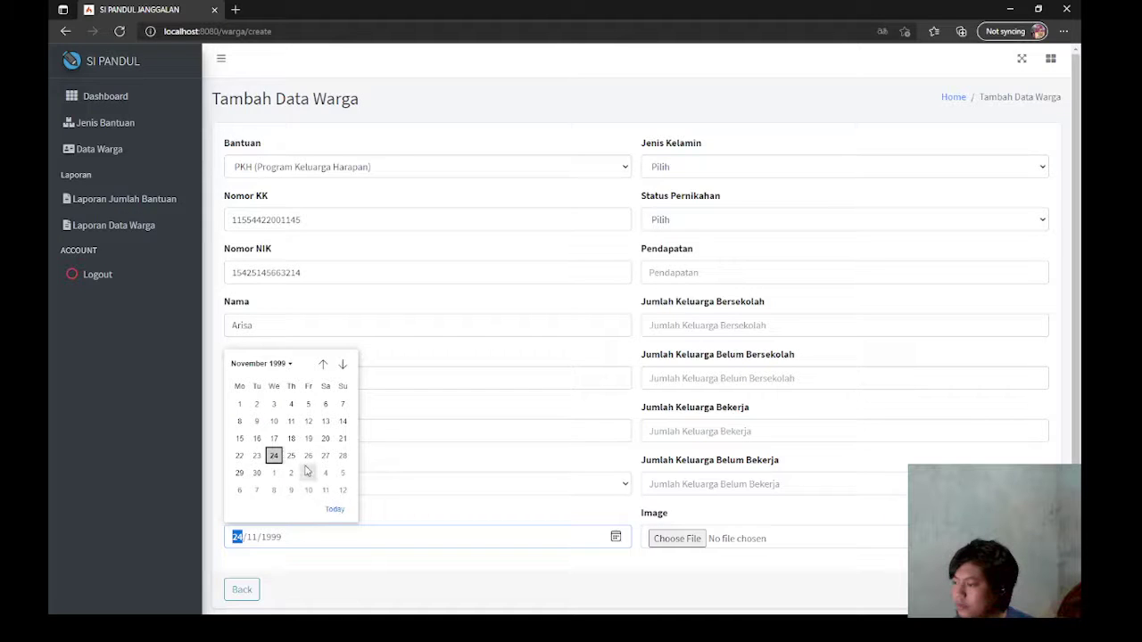
left_click(290, 456)
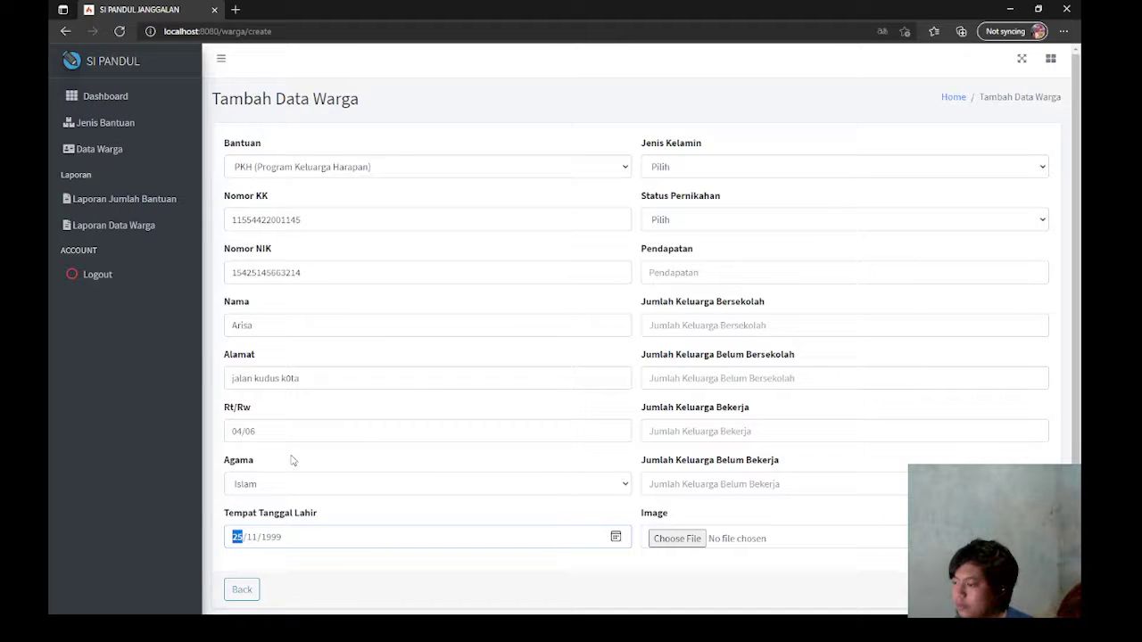
left_click(692, 174)
Step: Set gender Perempuan, marital status Belum Menikah and income 5000000
left_click(687, 213)
left_click(688, 221)
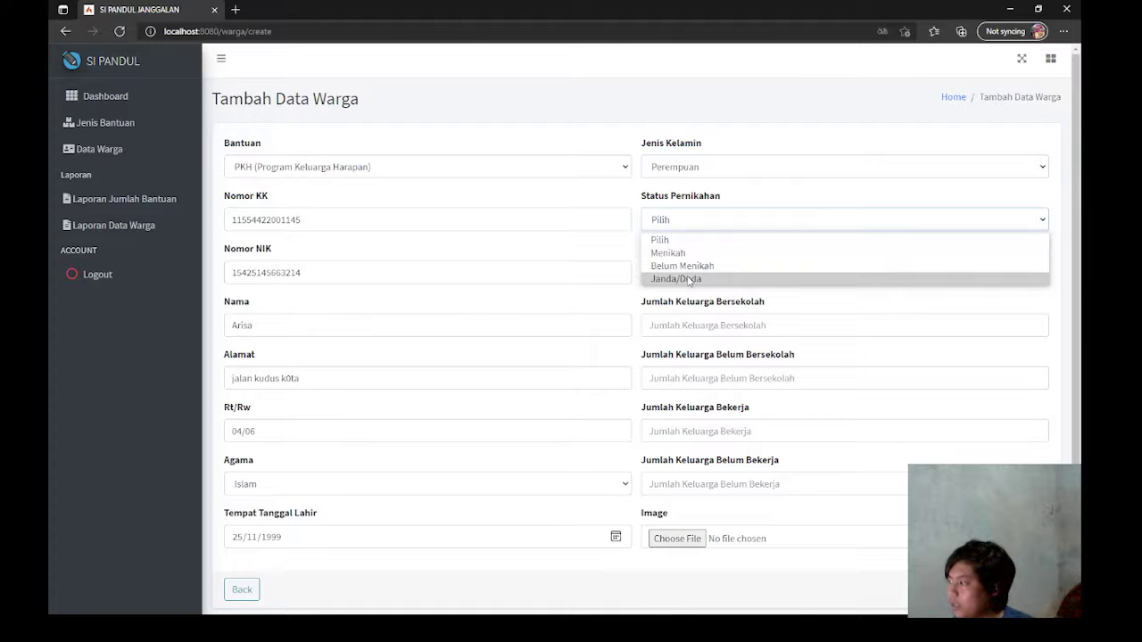
left_click(682, 266)
left_click(724, 275)
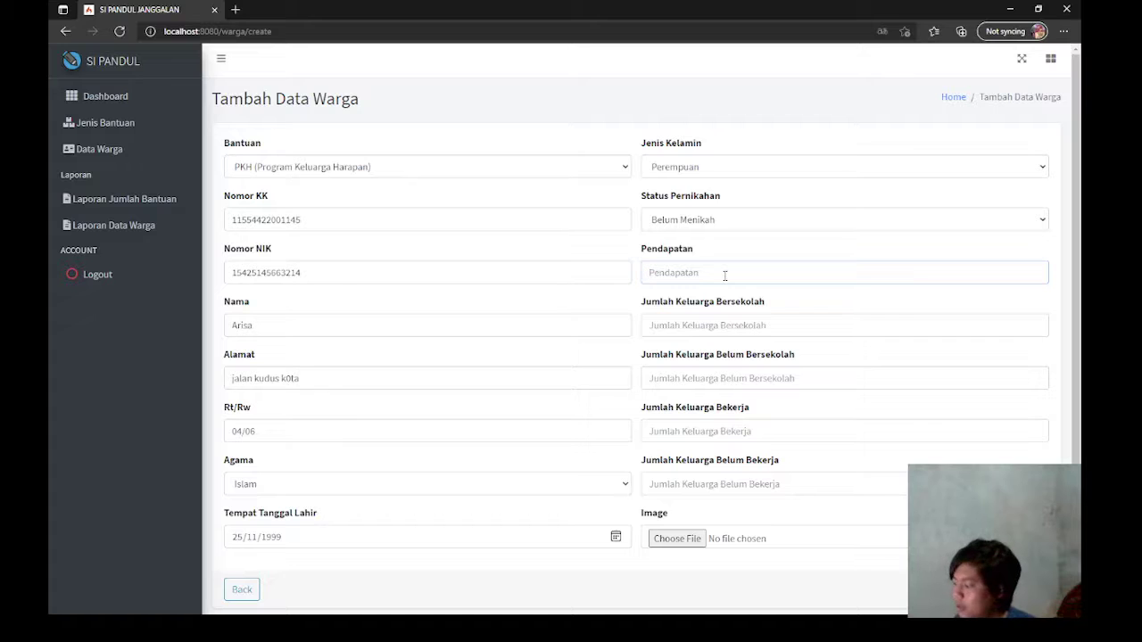
type("10000000")
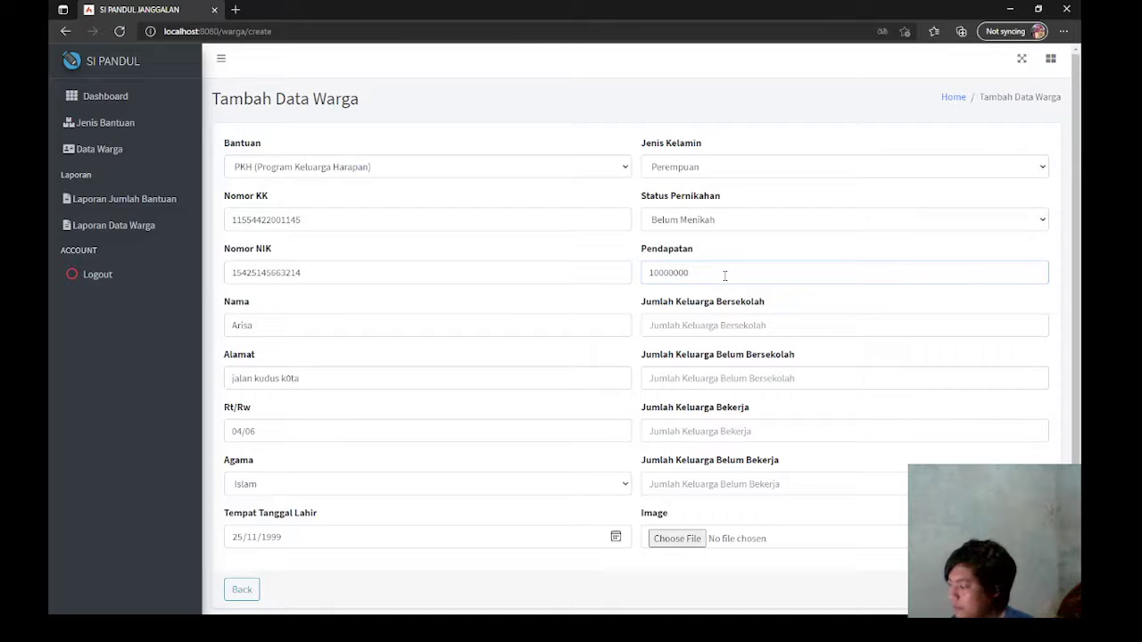
key("BackSpace")
key("BackSpace")
key("BackSpace")
key("BackSpace")
key("BackSpace")
key("BackSpace")
key("BackSpace")
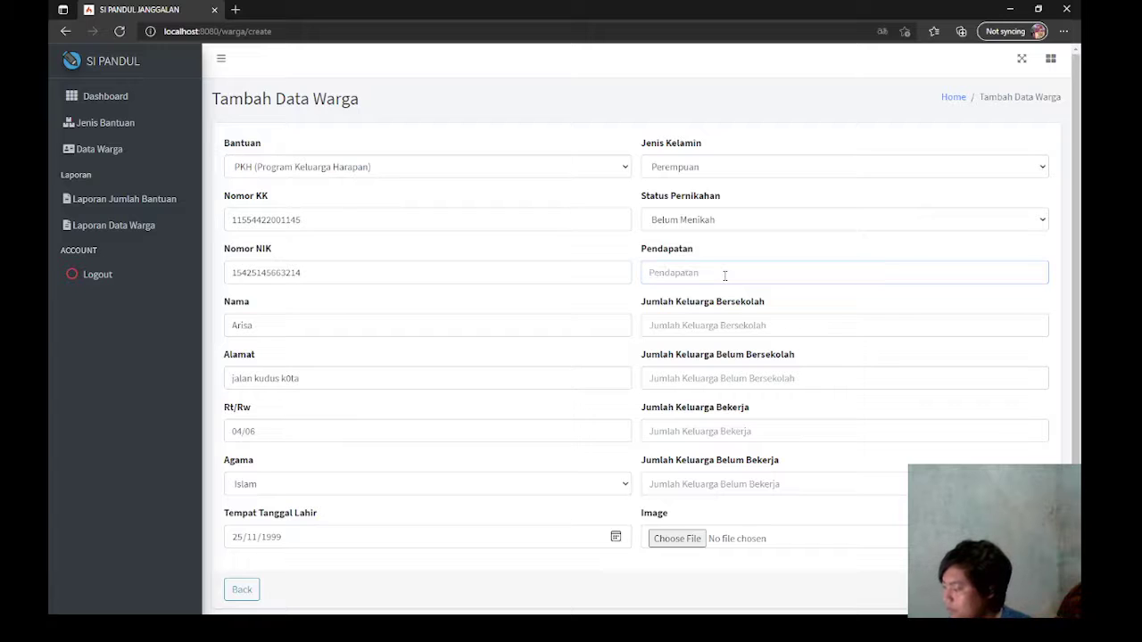
type("5000000")
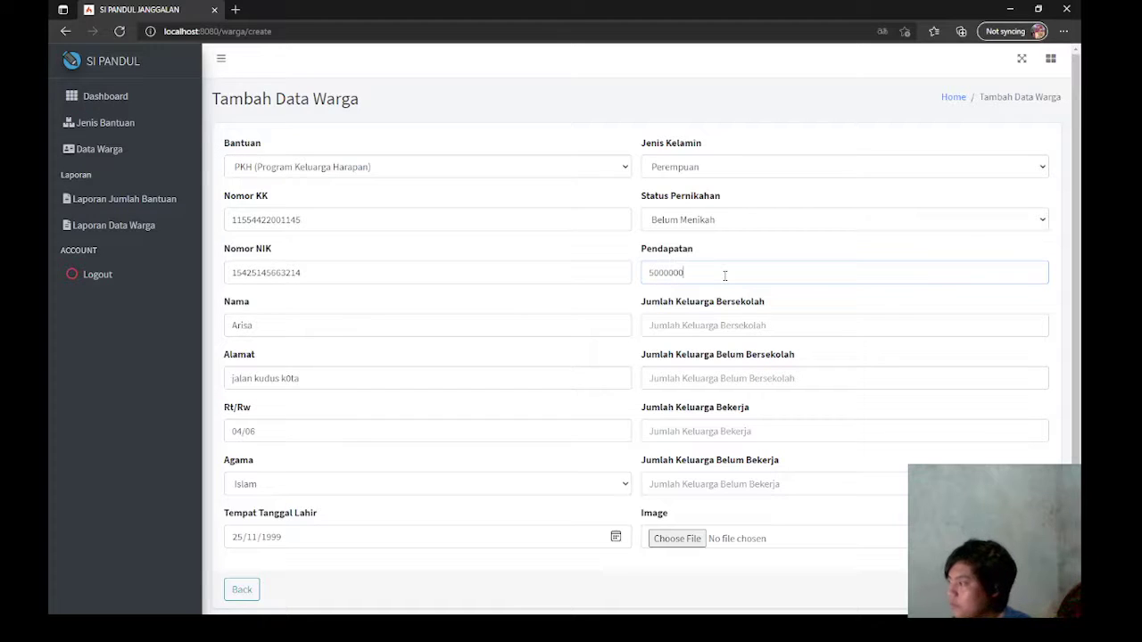
Step: Enter family counts: 2 in school, 1 not in school, 3 working, 3 not working
left_click(749, 325)
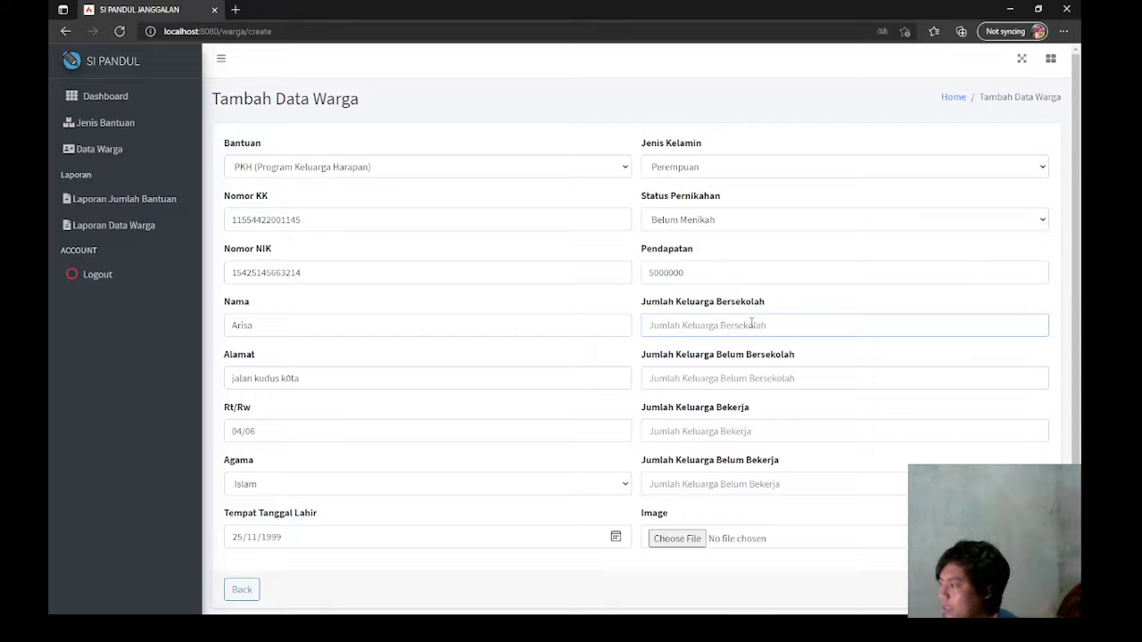
type("2")
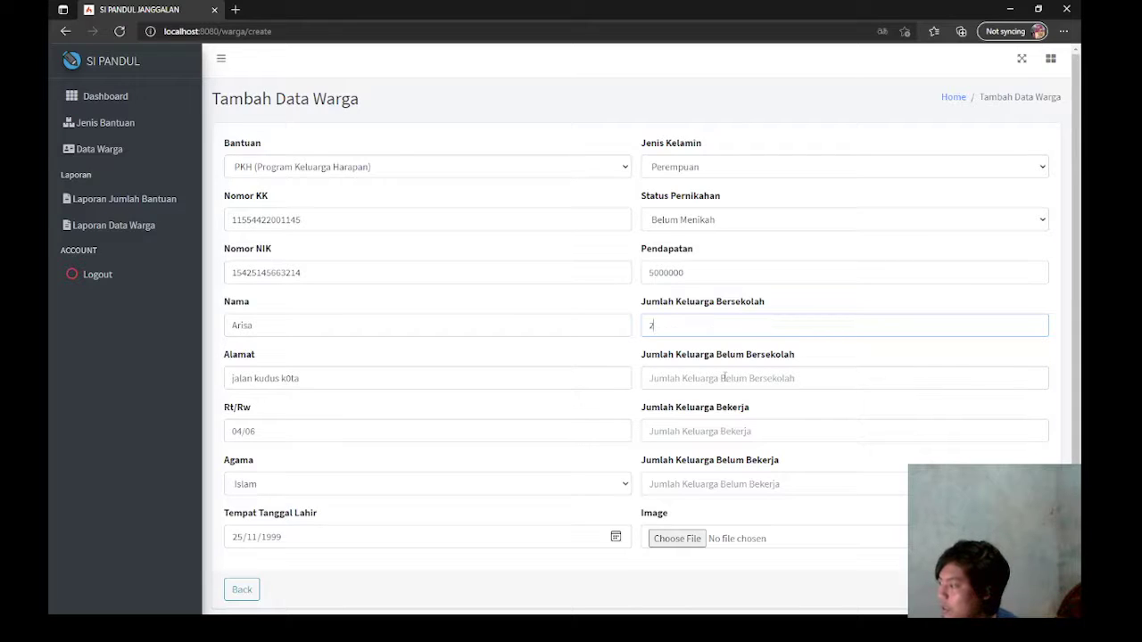
left_click(725, 378)
type("1")
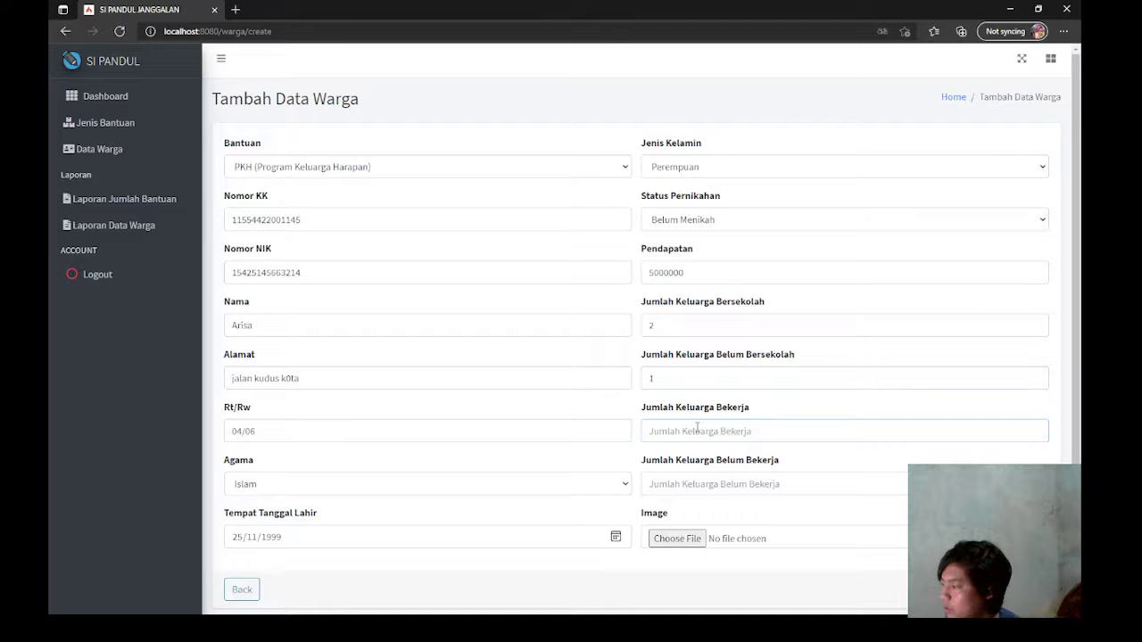
type("3")
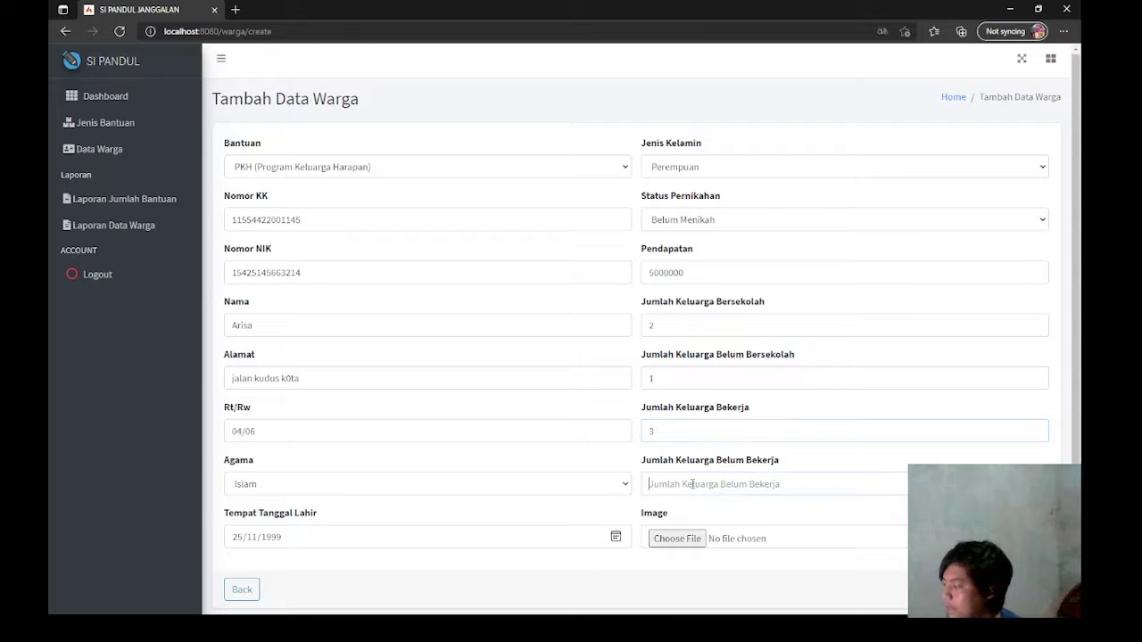
left_click(692, 483)
type("3")
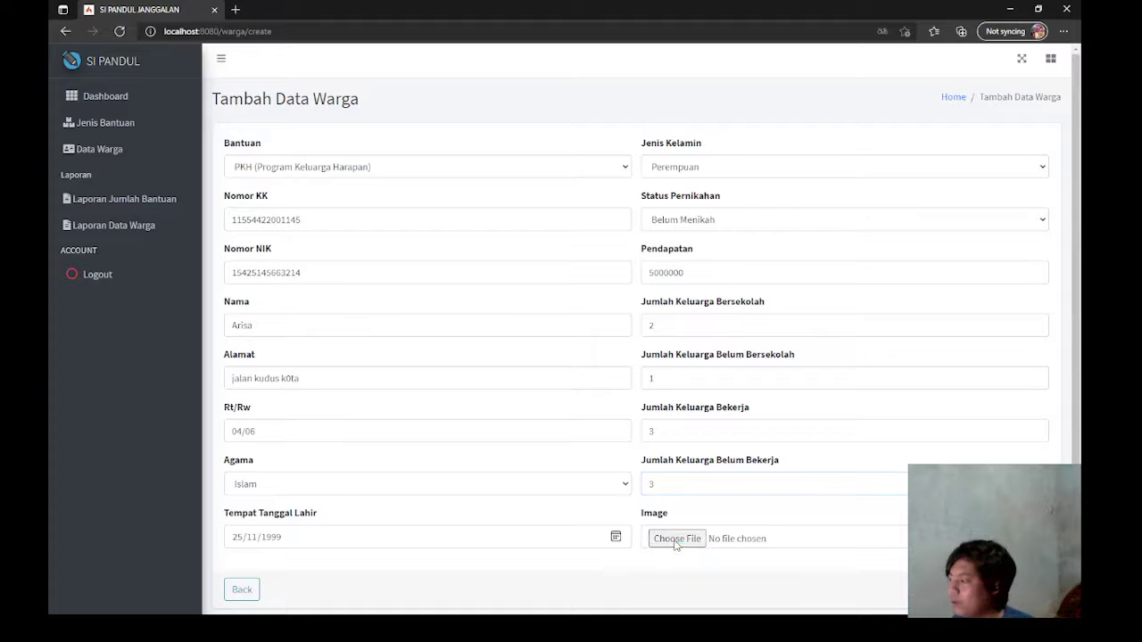
Step: Attach arisa.jpg from Pictures as the citizen's photo and submit the record
left_click(674, 539)
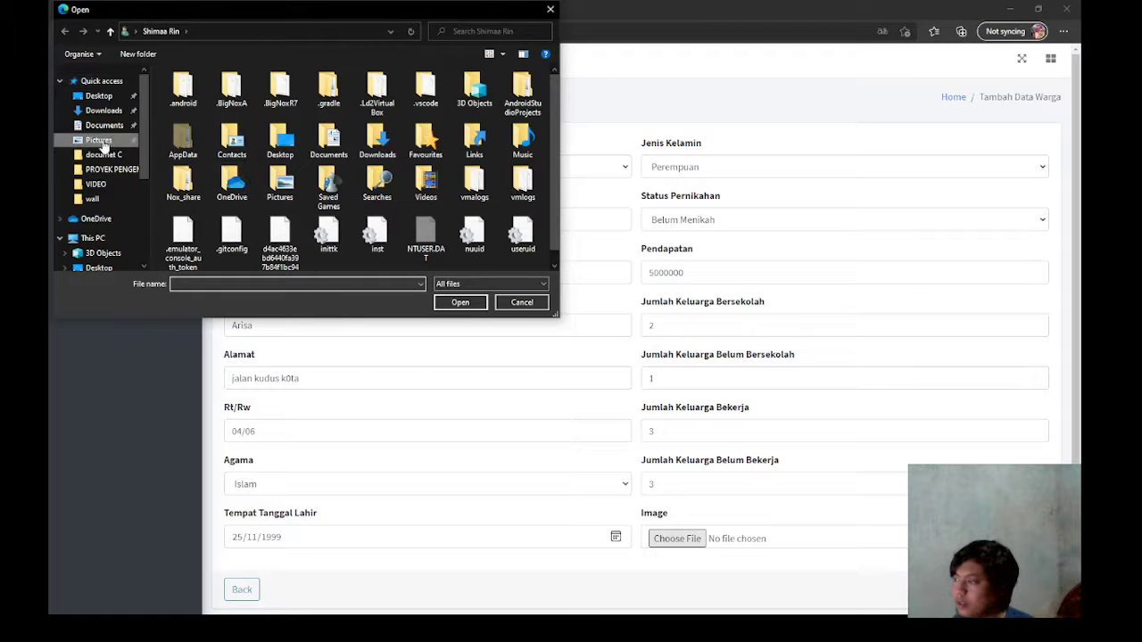
left_click(100, 141)
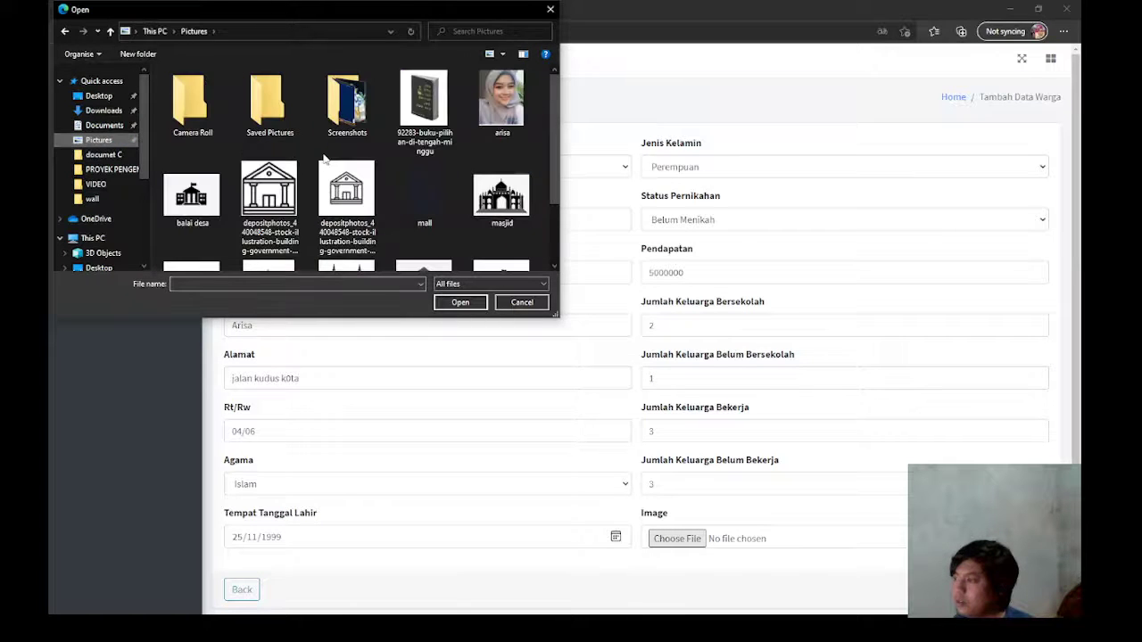
left_click(526, 92)
left_click(461, 301)
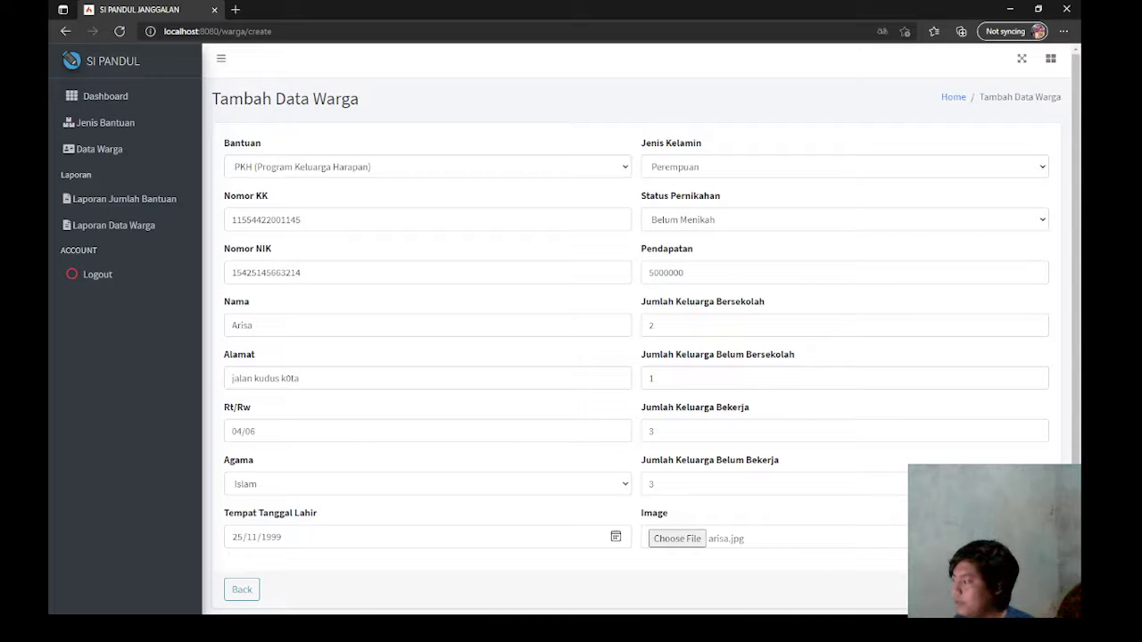
left_click(1025, 590)
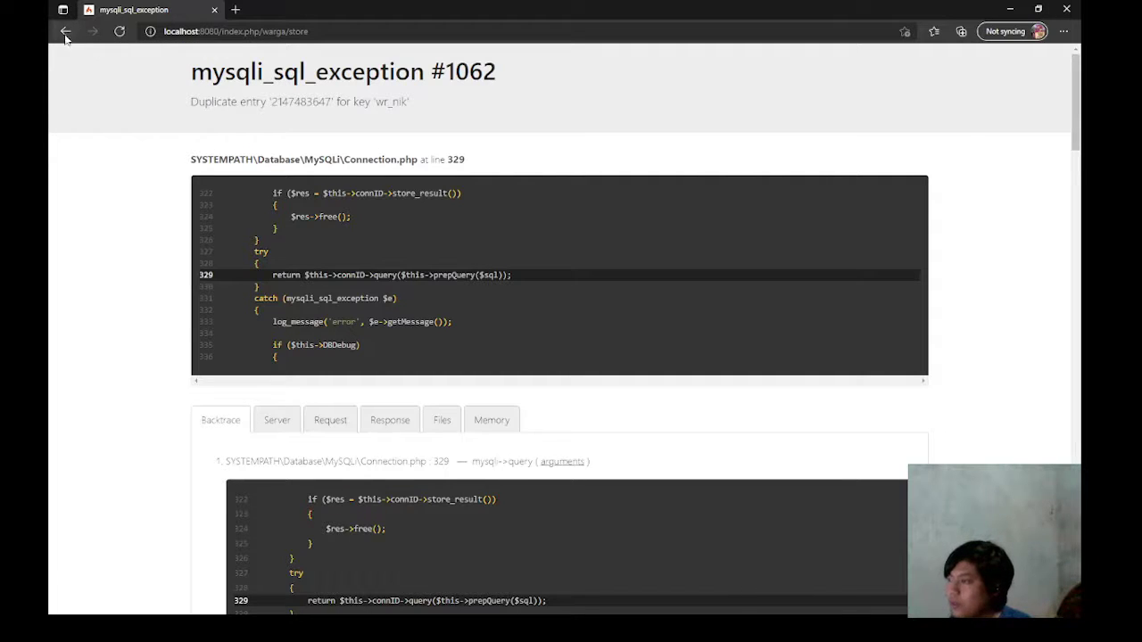
Step: Leave the duplicate-NIK error page and return from the form to the Data Warga list
left_click(65, 32)
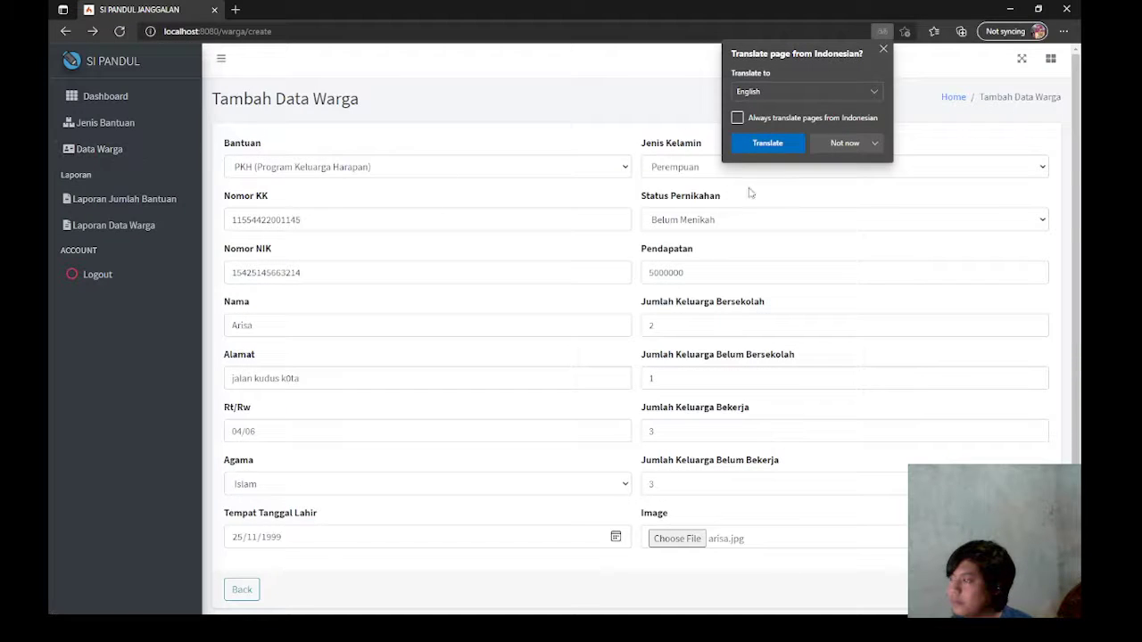
left_click(871, 143)
left_click(858, 165)
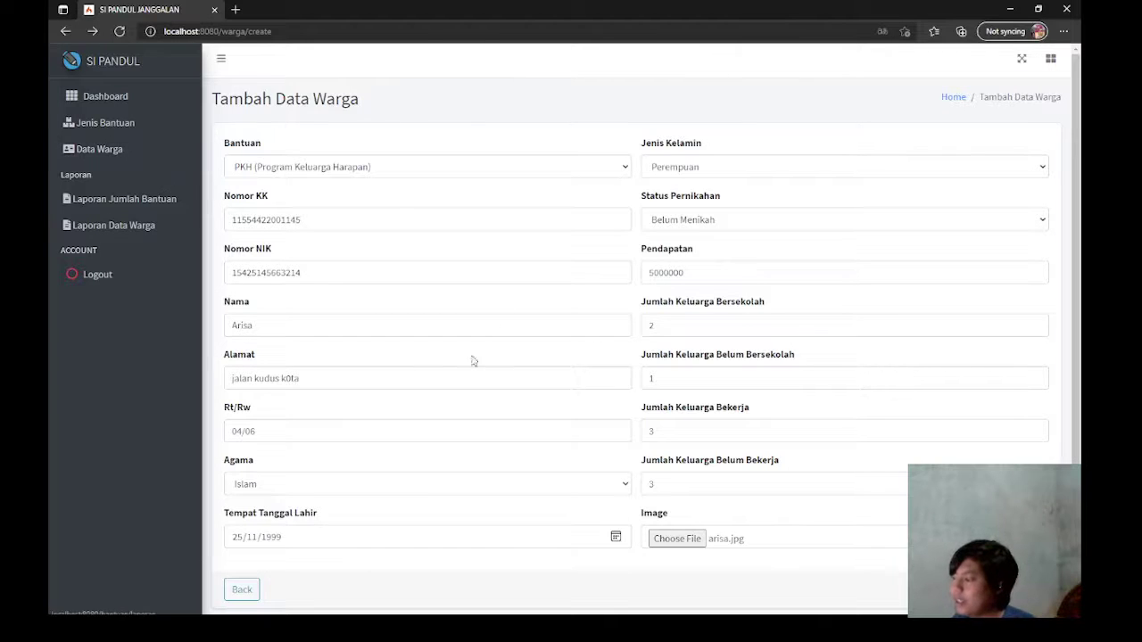
scroll(473, 360, "down", 1)
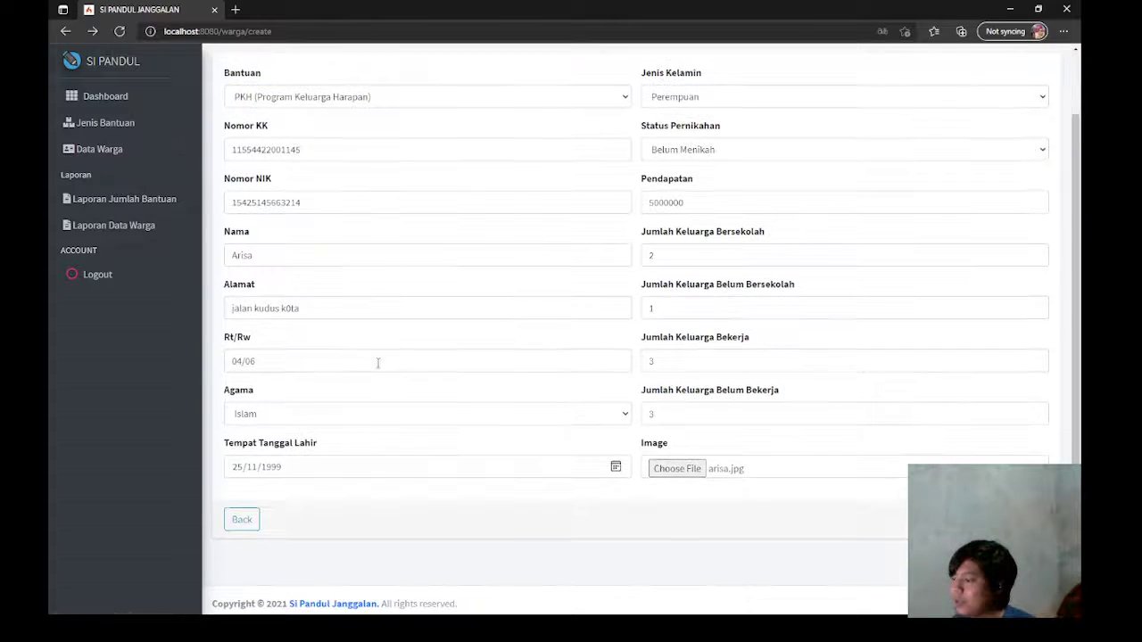
left_click(251, 524)
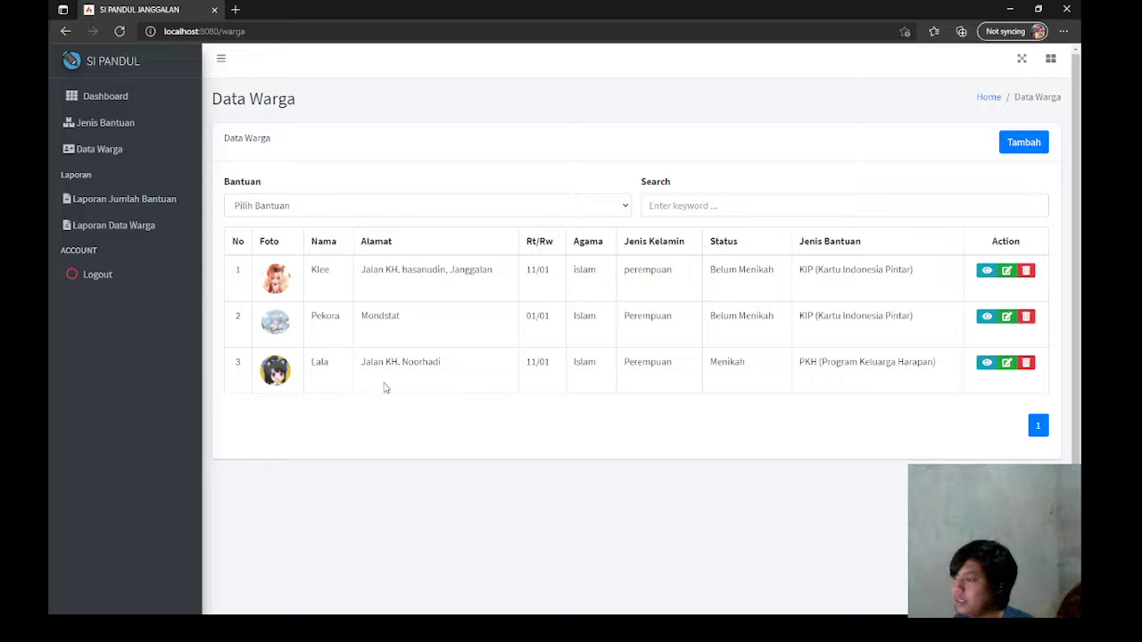
right_click(154, 203)
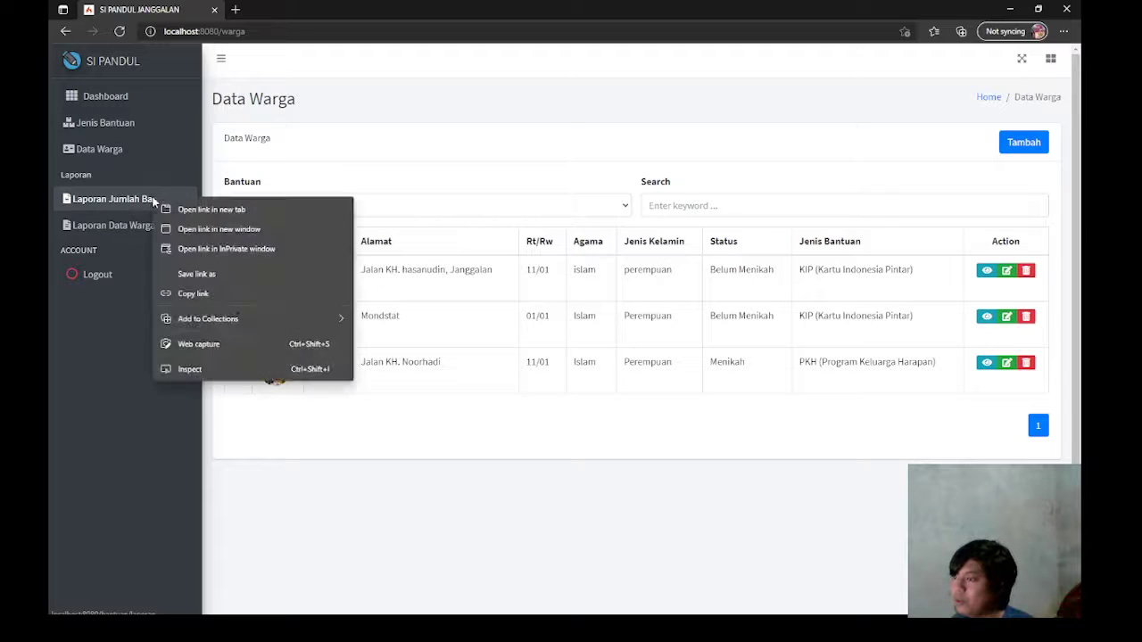
left_click(192, 212)
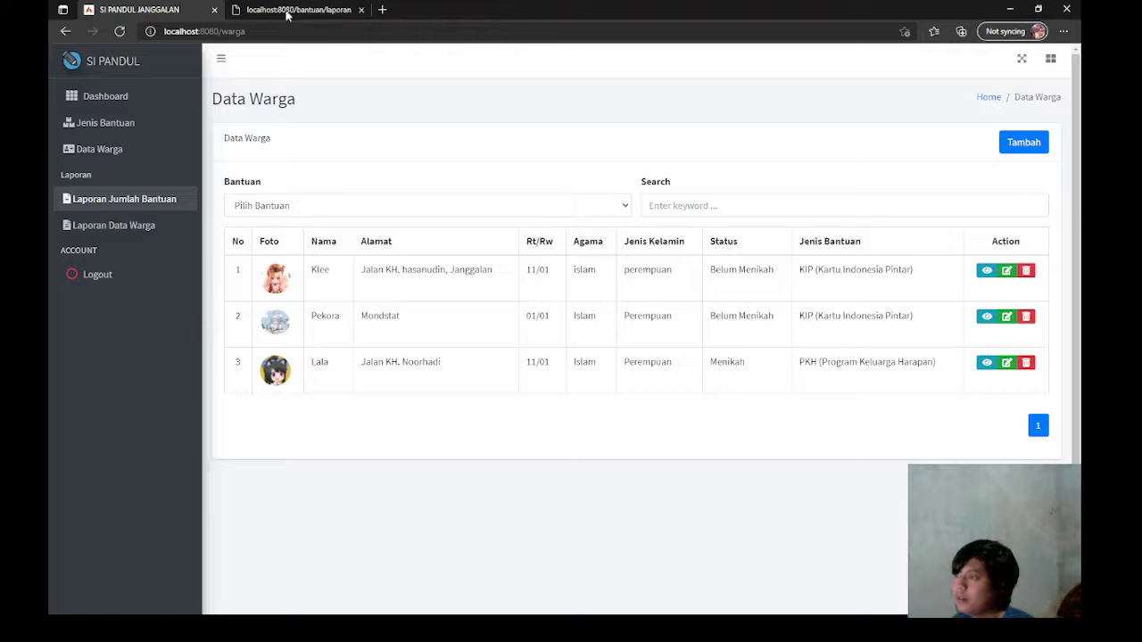
left_click(288, 11)
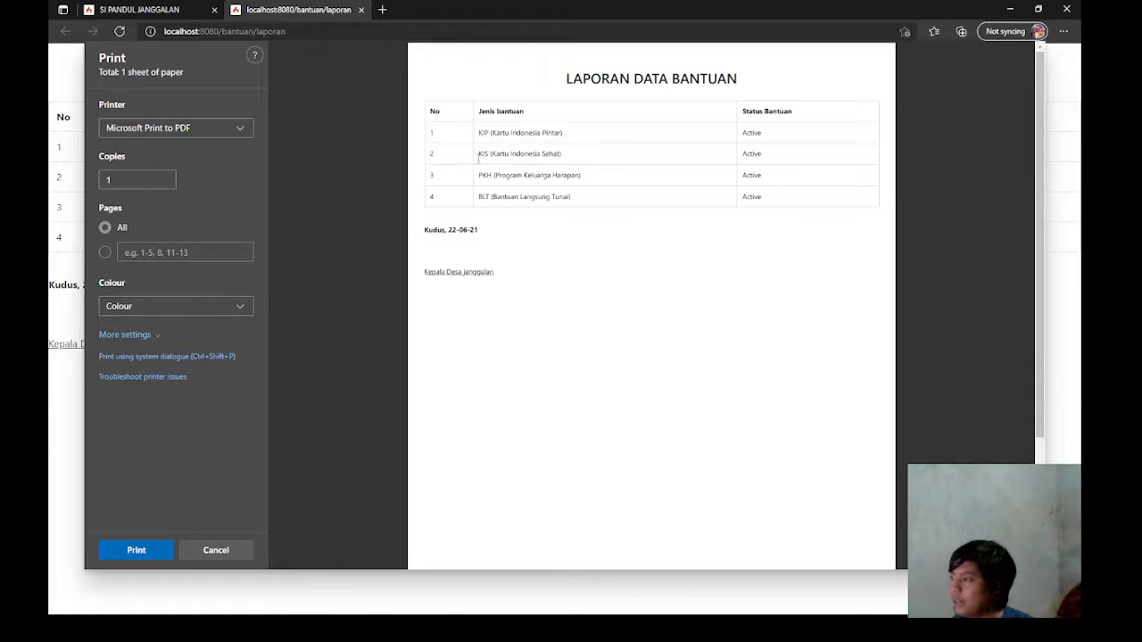
left_click(361, 9)
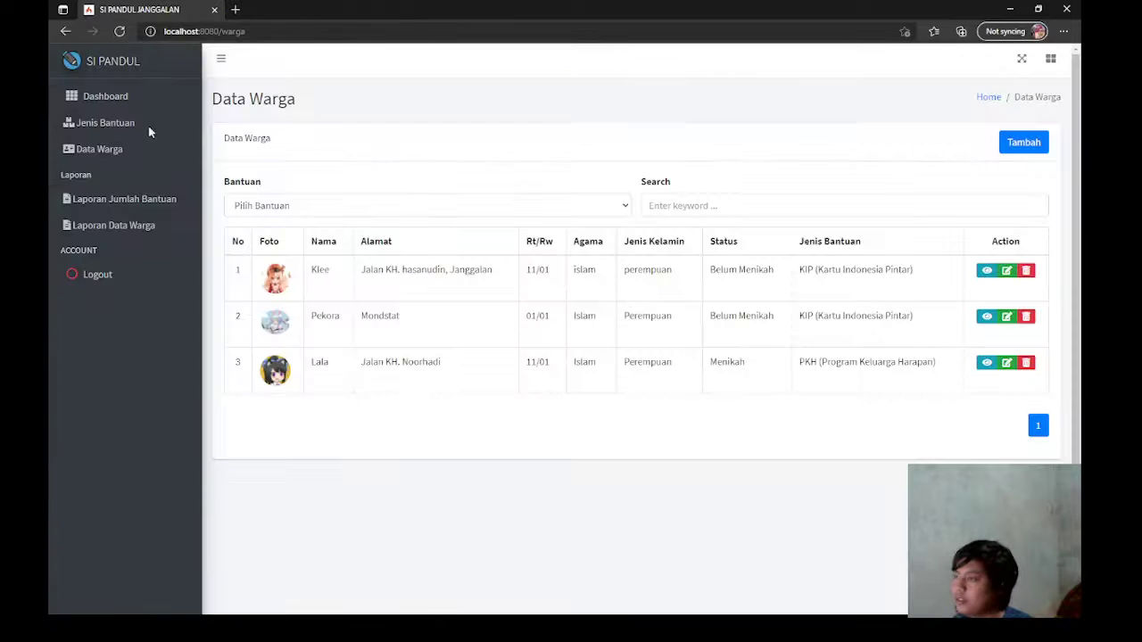
Step: Preview the Laporan Data Warga print report, return to the list, and log out
left_click(151, 227)
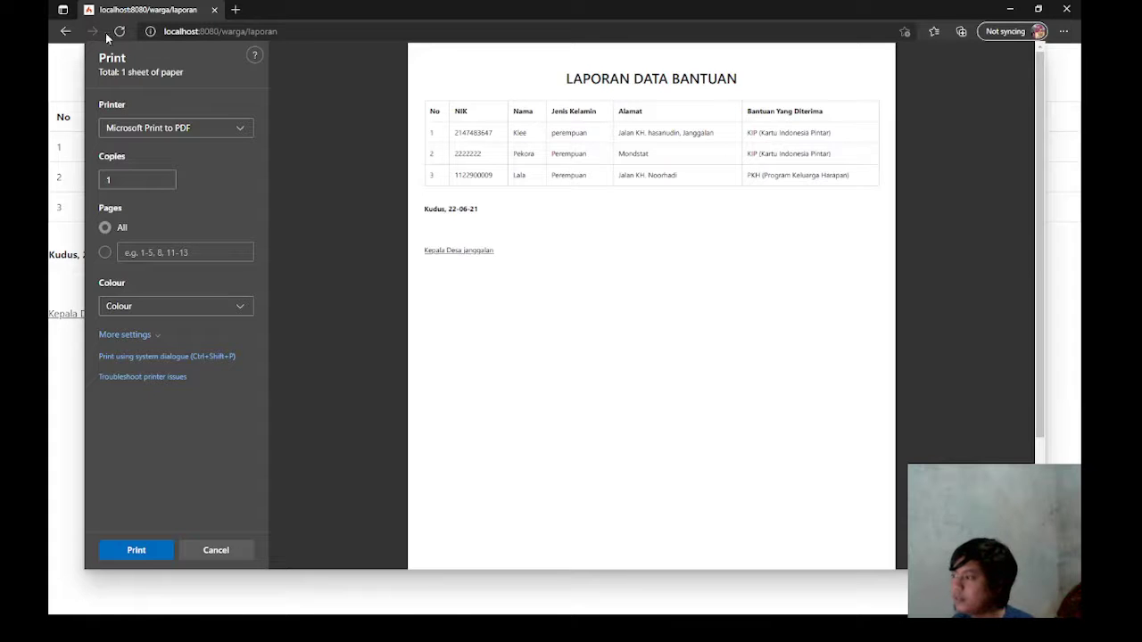
left_click(65, 33)
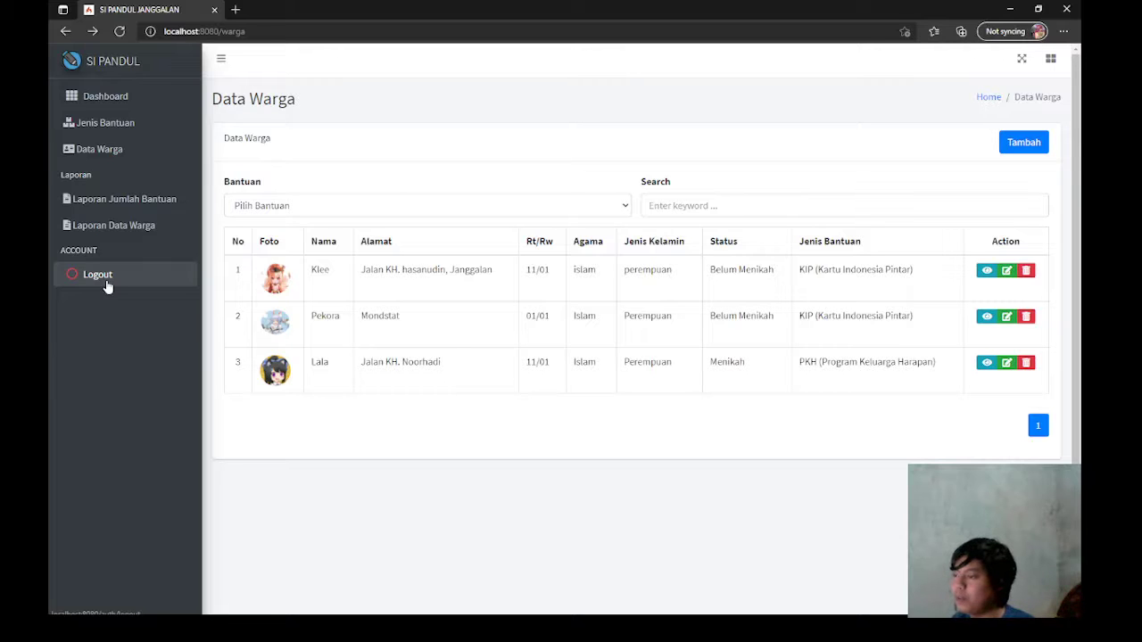
left_click(107, 286)
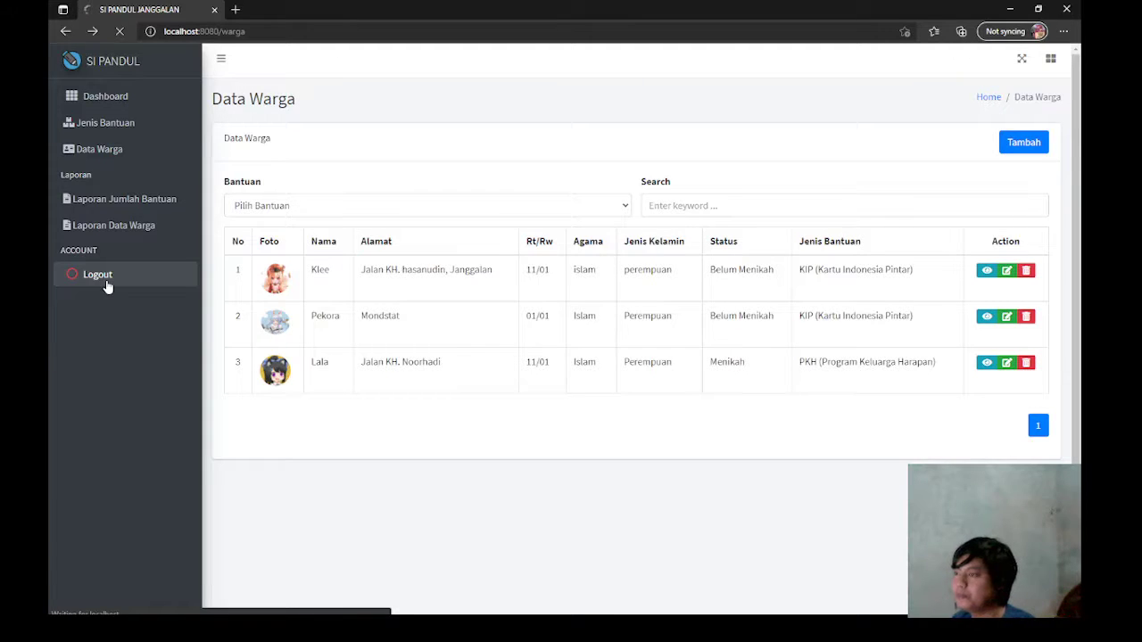